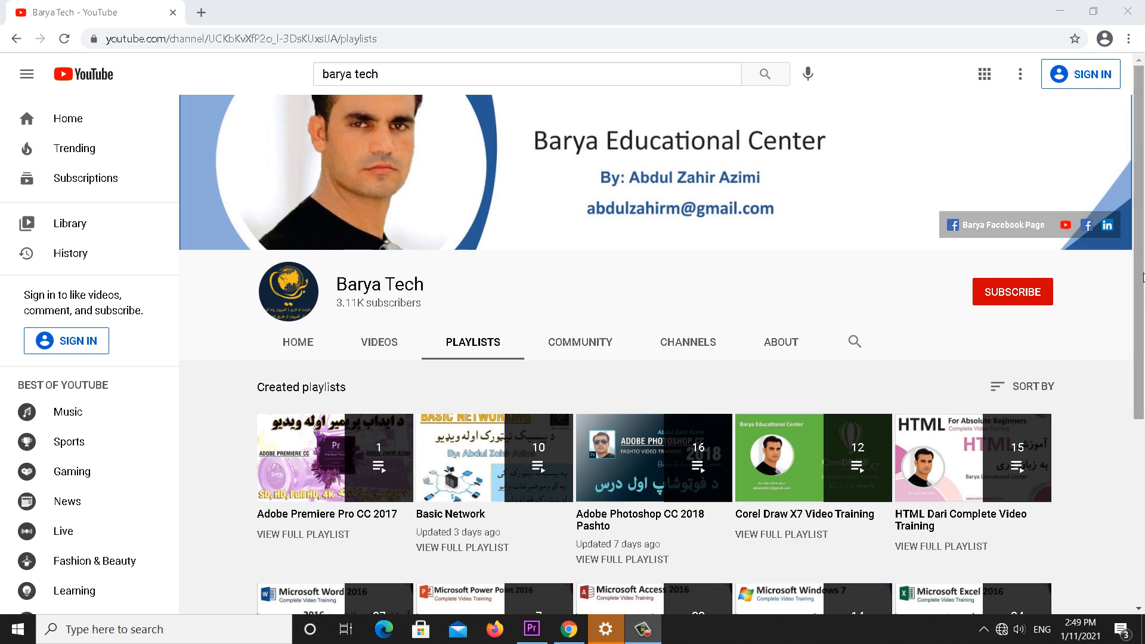
# - Look through the Barya Tech channel's created playlists and switch to Adobe Premiere Pro
pyautogui.moveTo(1143, 277); pyautogui.dragTo(1143, 416)
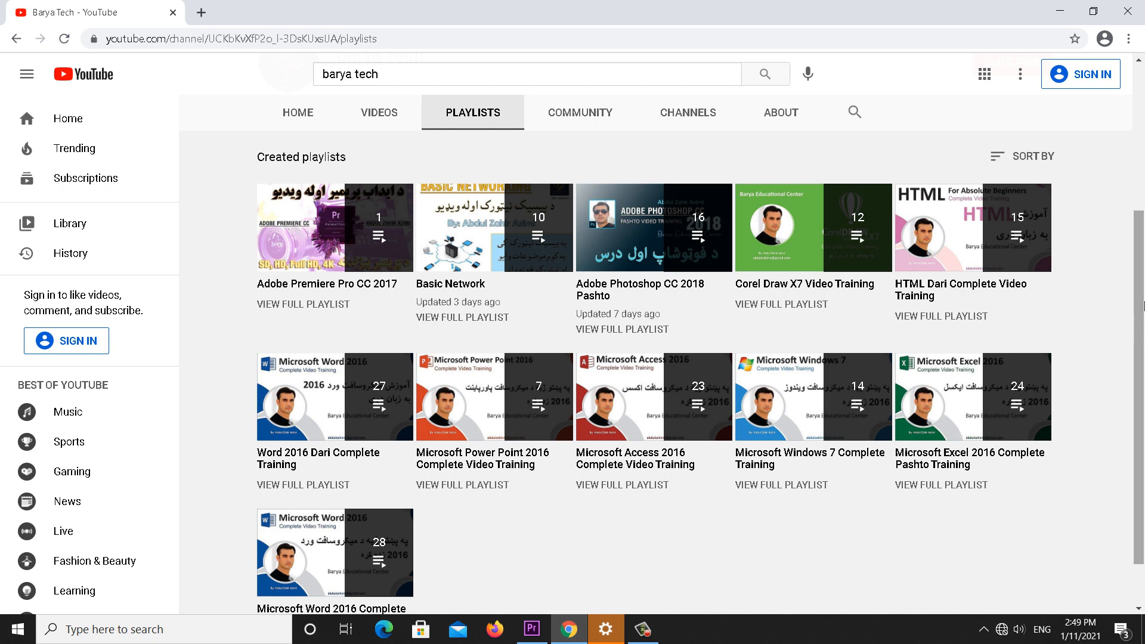
pyautogui.click(1059, 11)
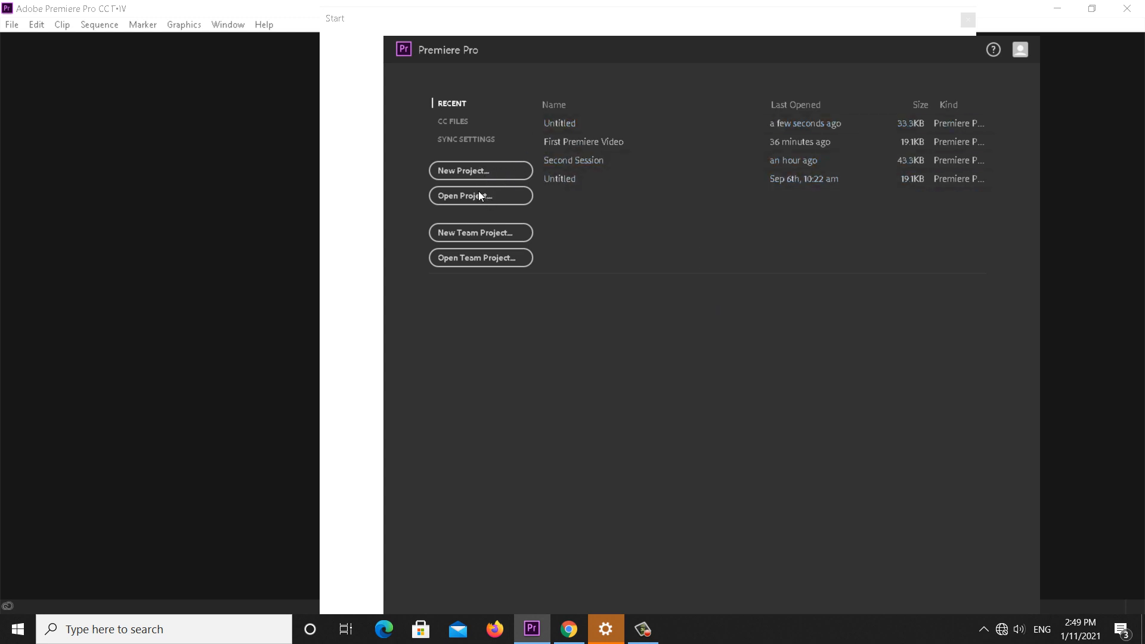
# - Create a project named Untitled in D:\Basic Network Videos\Premiere Projects, overwriting the existing one, and show the Source monitor
pyautogui.click(464, 172)
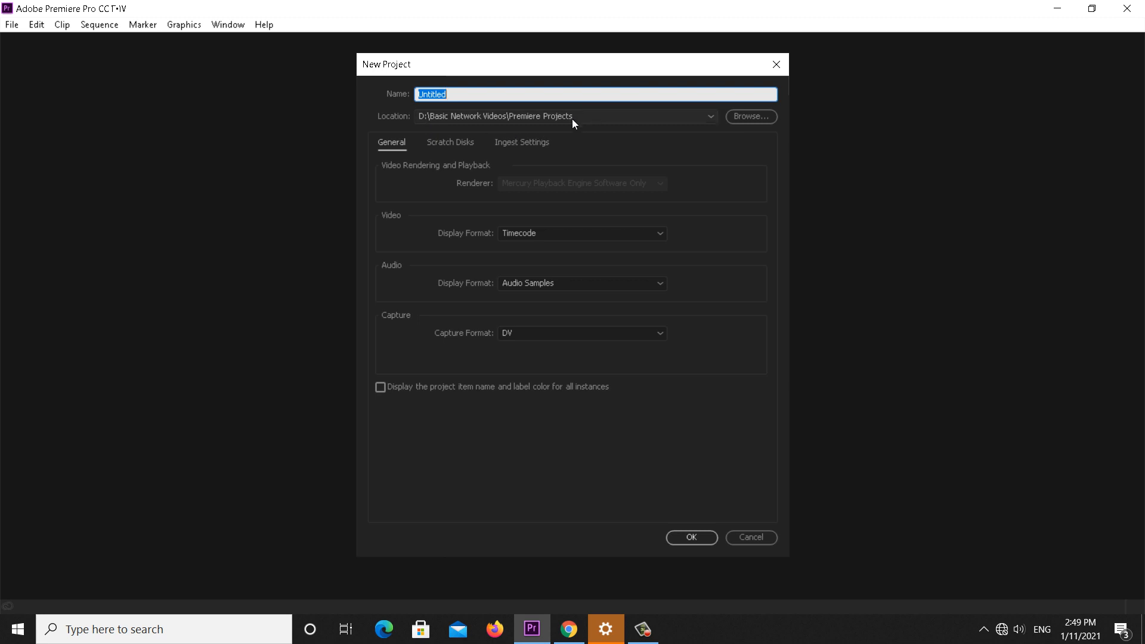
pyautogui.click(456, 139)
pyautogui.click(525, 143)
pyautogui.click(391, 146)
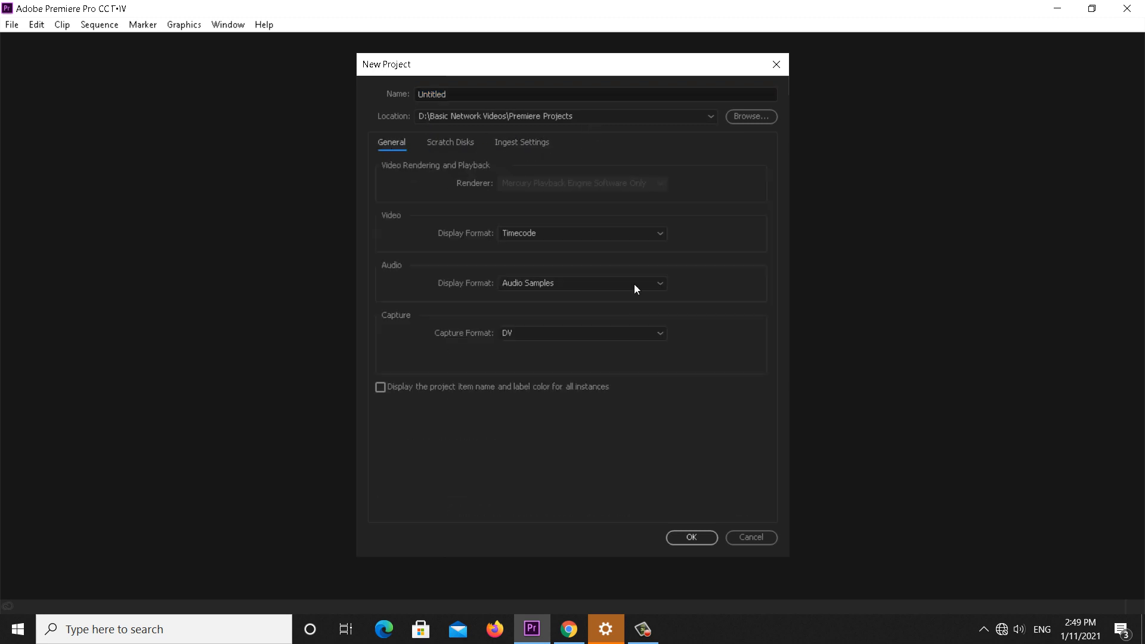
pyautogui.click(686, 536)
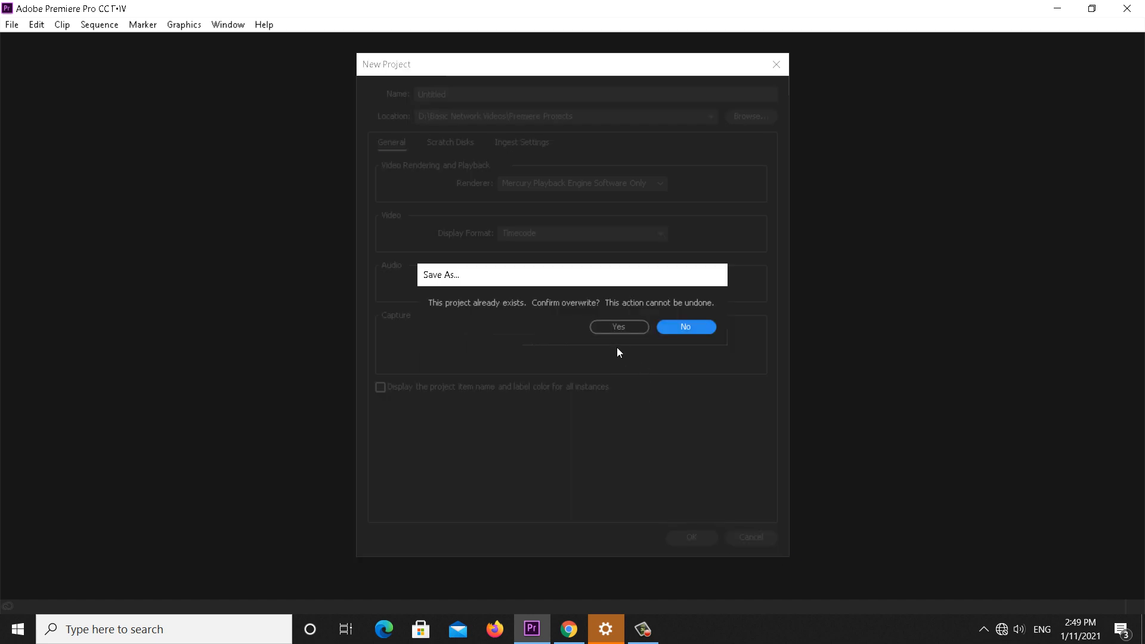
pyautogui.click(619, 327)
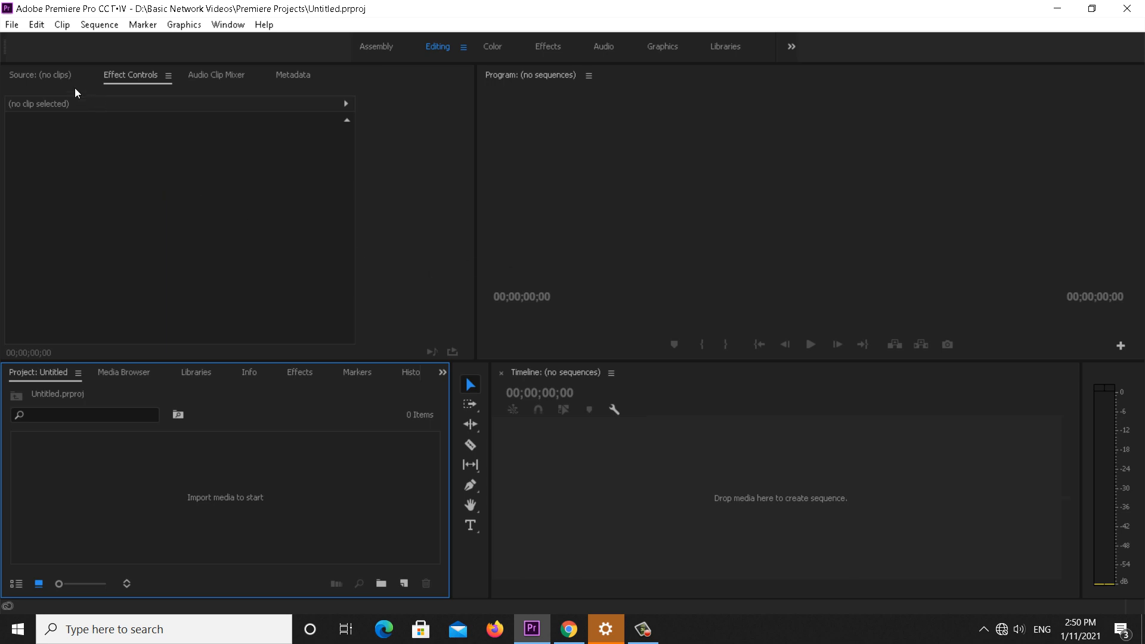
pyautogui.click(52, 76)
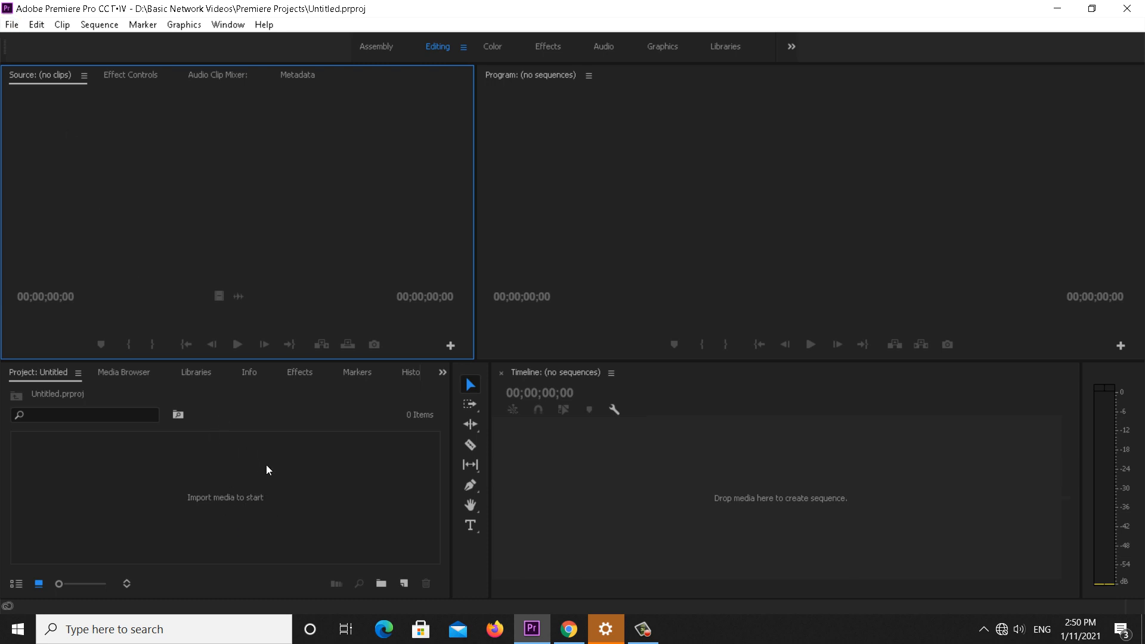
# - Import the videos Pip _ A Short Animated Film.mp4 and Dinosaur Cartoon for Kids from the Adobe Primier\Practical folder
pyautogui.doubleClick(316, 452)
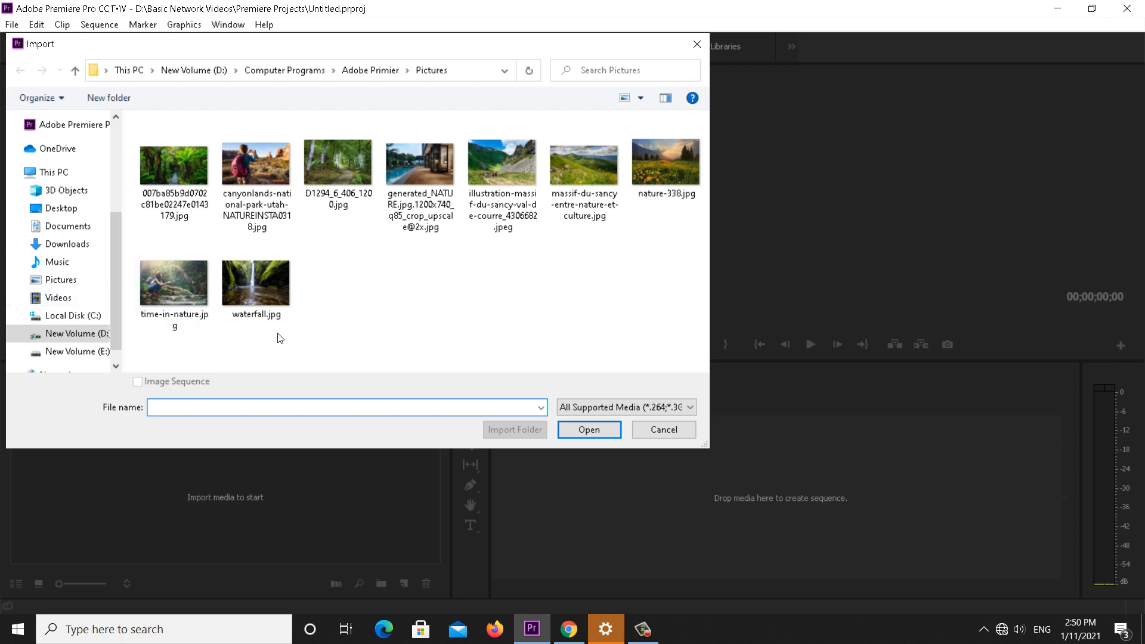
pyautogui.click(370, 70)
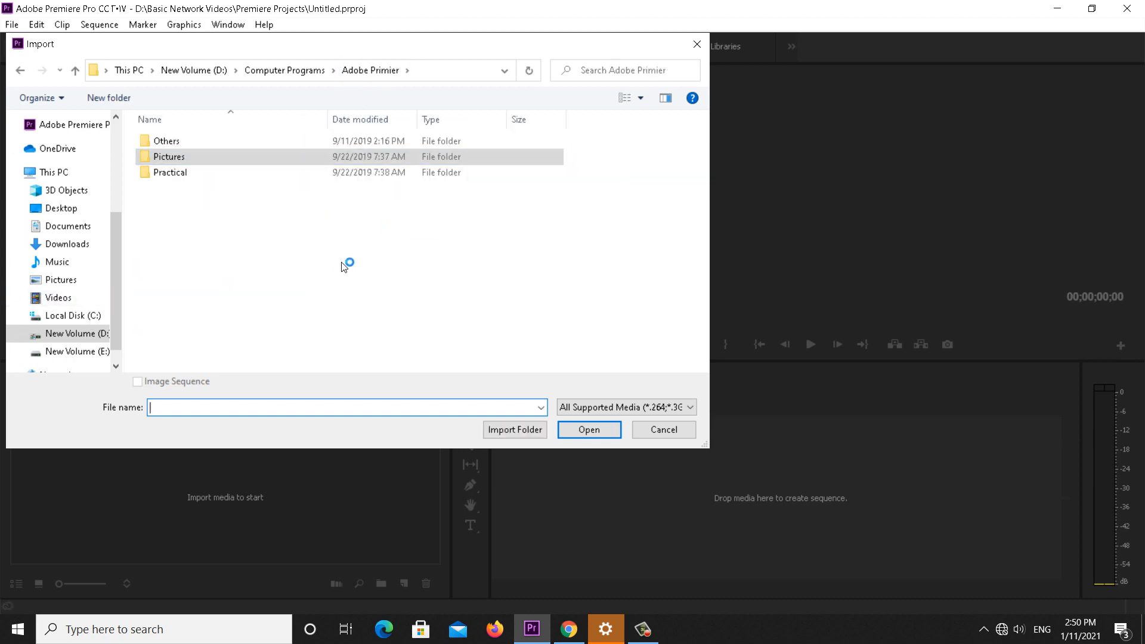
pyautogui.doubleClick(192, 174)
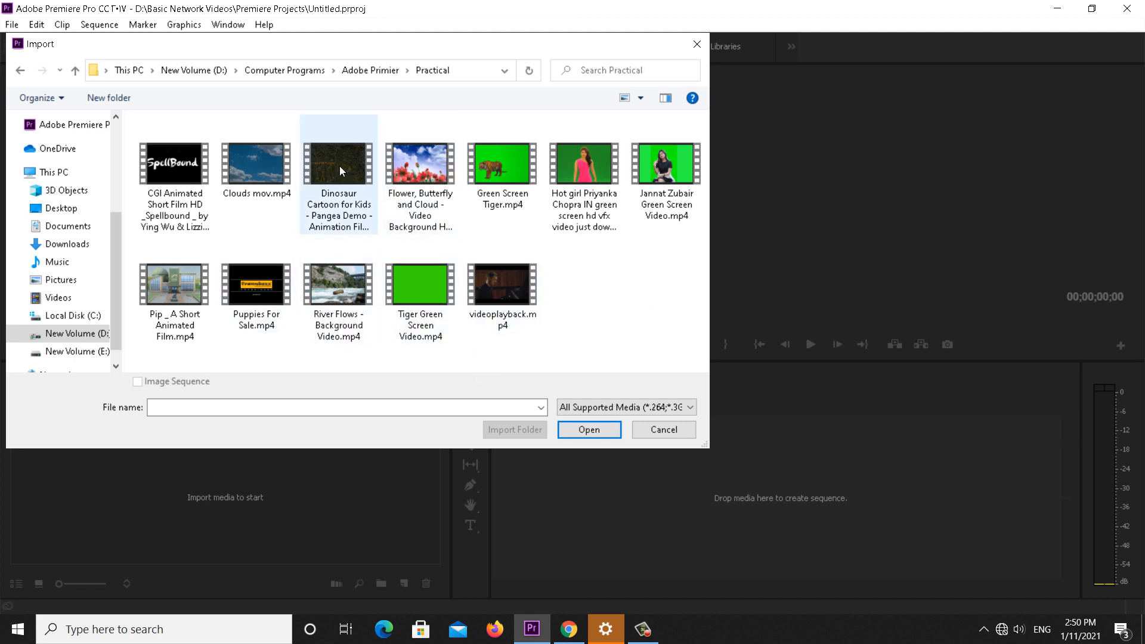
pyautogui.doubleClick(181, 288)
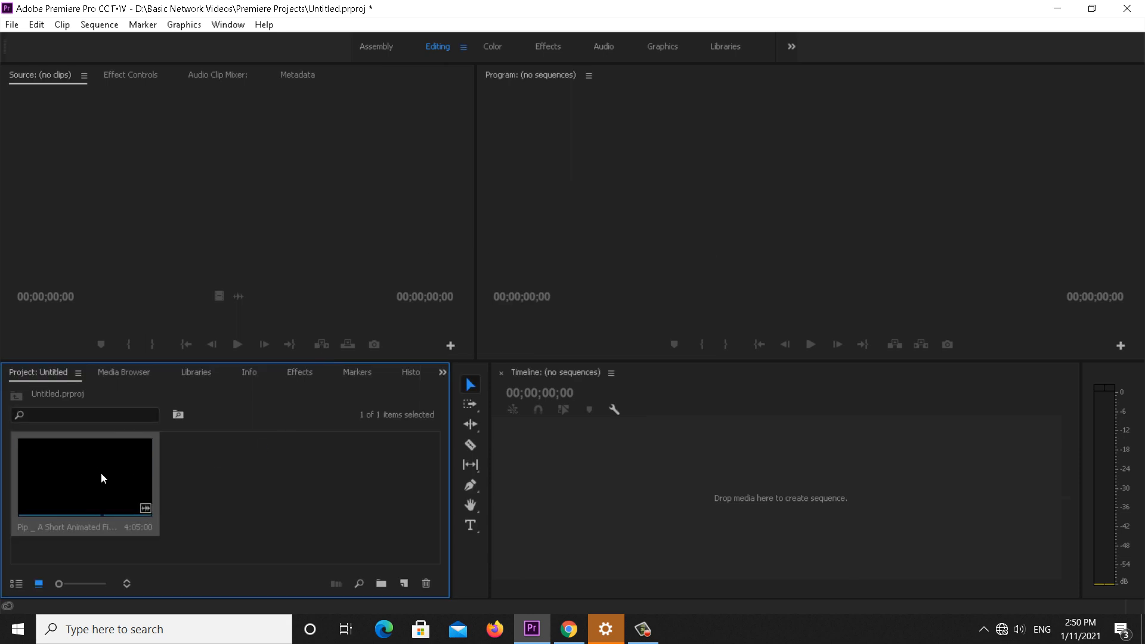
pyautogui.doubleClick(284, 484)
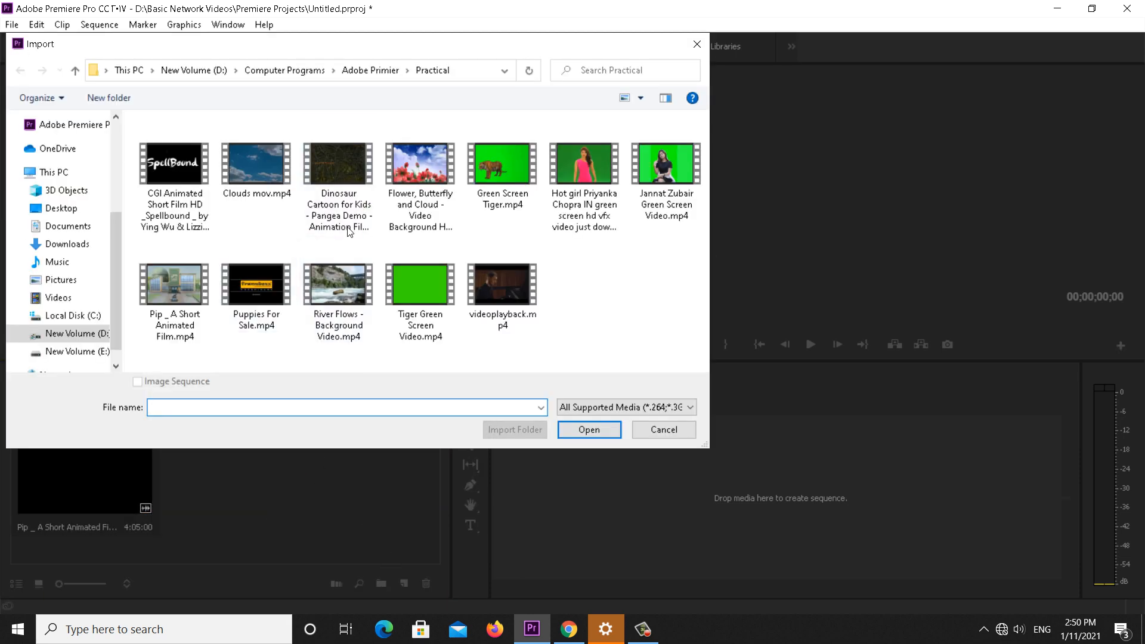
pyautogui.doubleClick(356, 161)
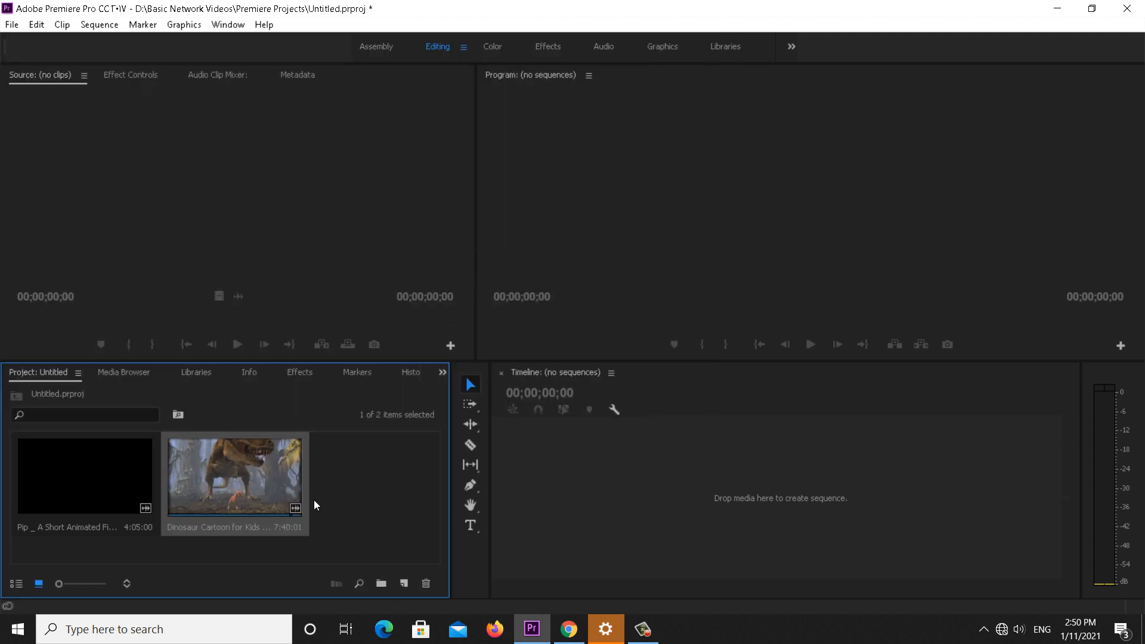
# - Import the generated_NATURE, illustration-massif-du-sancy and massif-du-sancy-entre-nature-et-culture images from the Pictures folder, and clear the selection
pyautogui.doubleClick(354, 502)
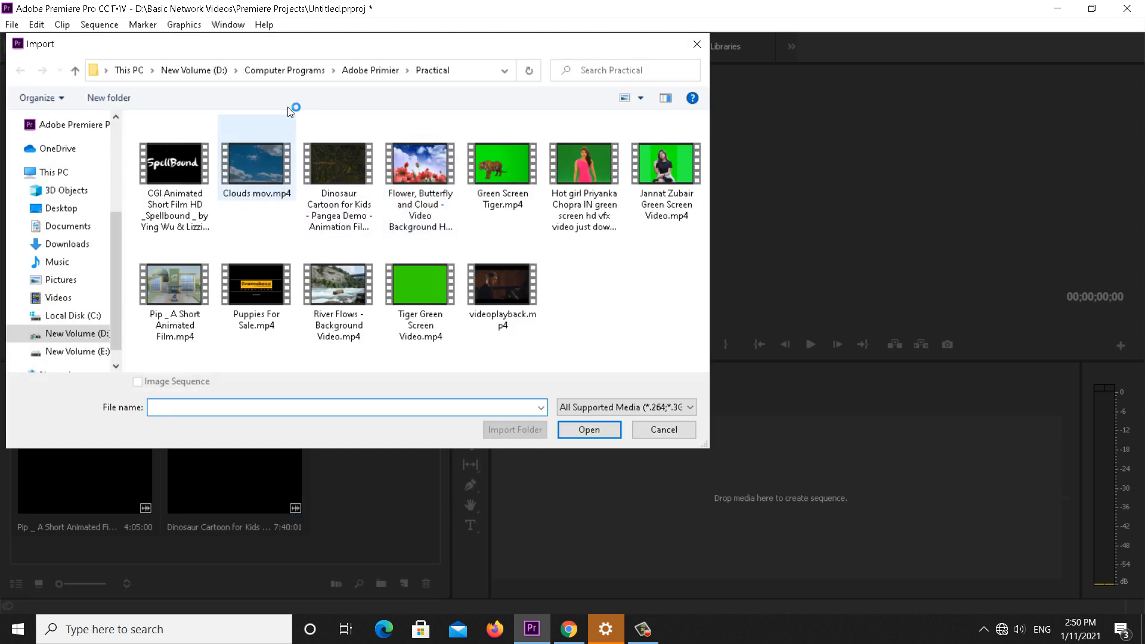
pyautogui.click(370, 70)
pyautogui.doubleClick(203, 153)
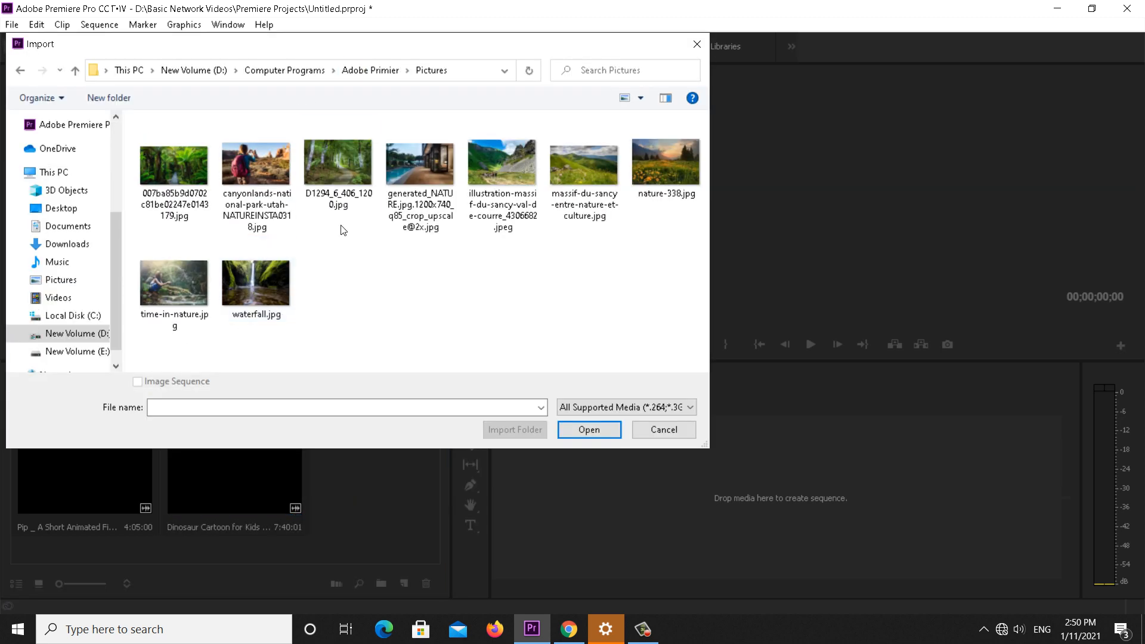
pyautogui.click(417, 173)
pyautogui.keyDown('ctrl'); pyautogui.click(505, 162); pyautogui.keyUp('ctrl')
pyautogui.keyDown('ctrl'); pyautogui.click(574, 180); pyautogui.keyUp('ctrl')
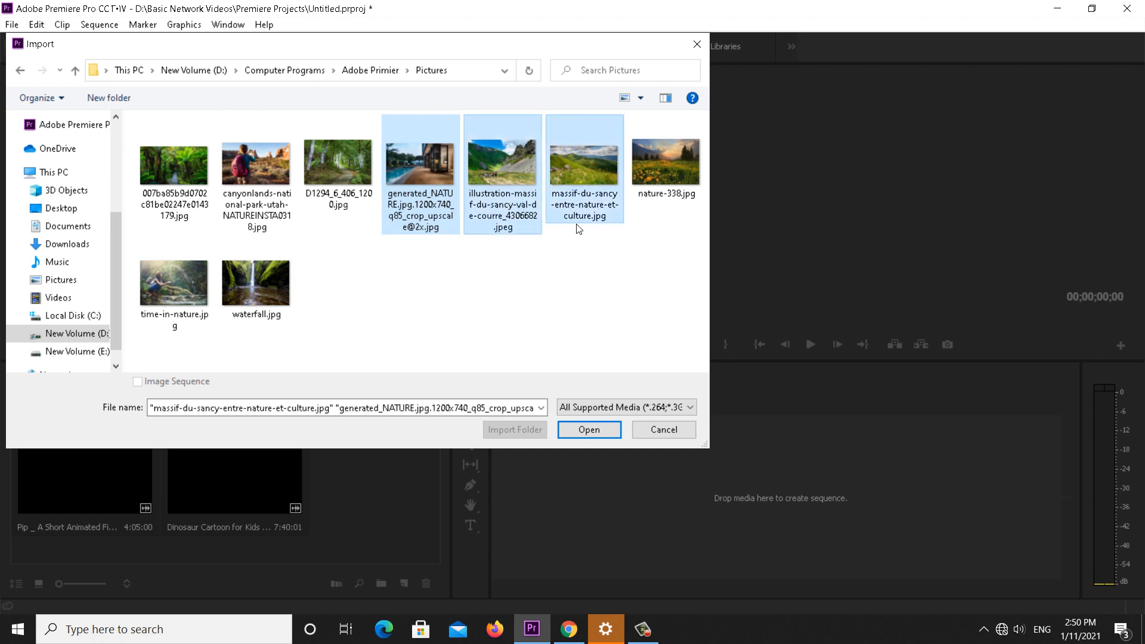
pyautogui.click(588, 430)
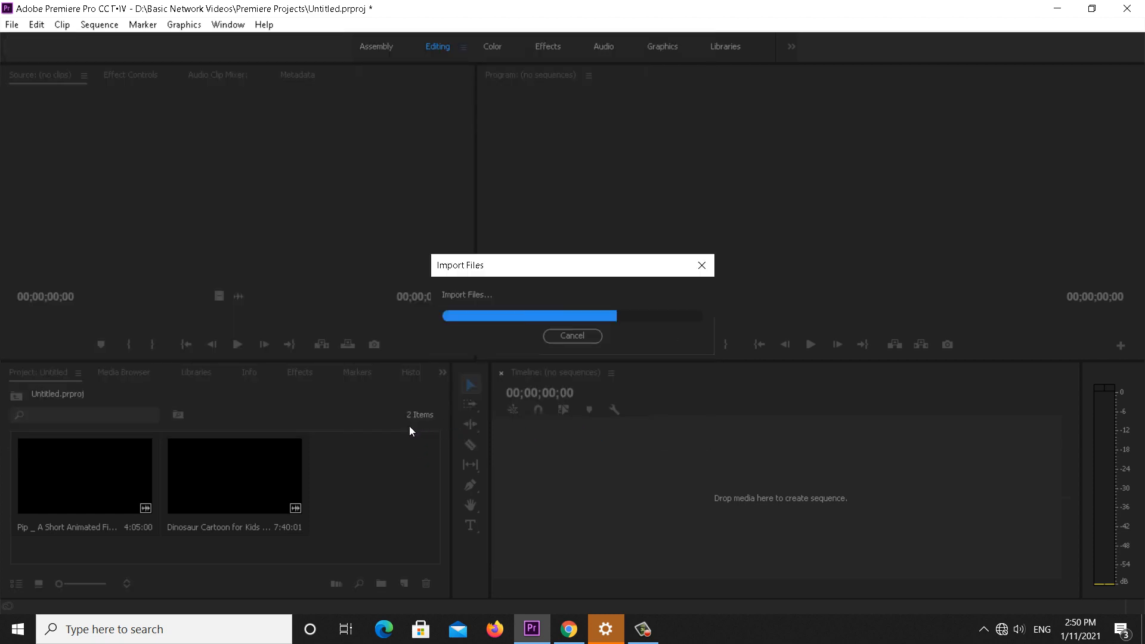
pyautogui.moveTo(434, 506)
pyautogui.mouseDown()
pyautogui.moveTo(441, 471)
pyautogui.moveTo(440, 522)
pyautogui.moveTo(438, 445)
pyautogui.moveTo(432, 512)
pyautogui.mouseUp()
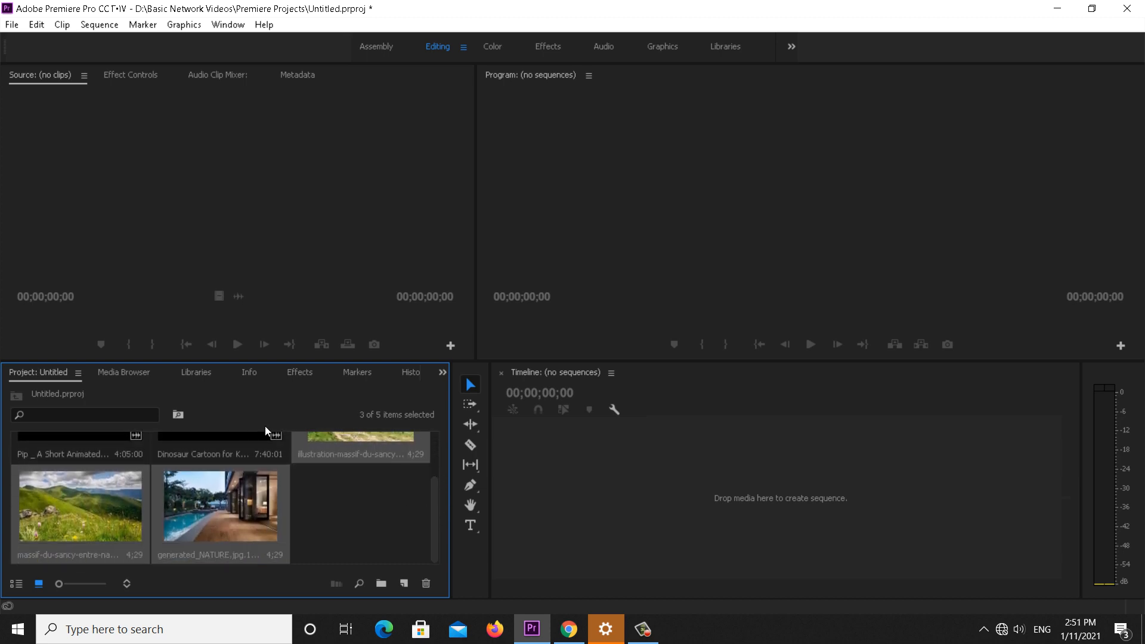
pyautogui.click(363, 501)
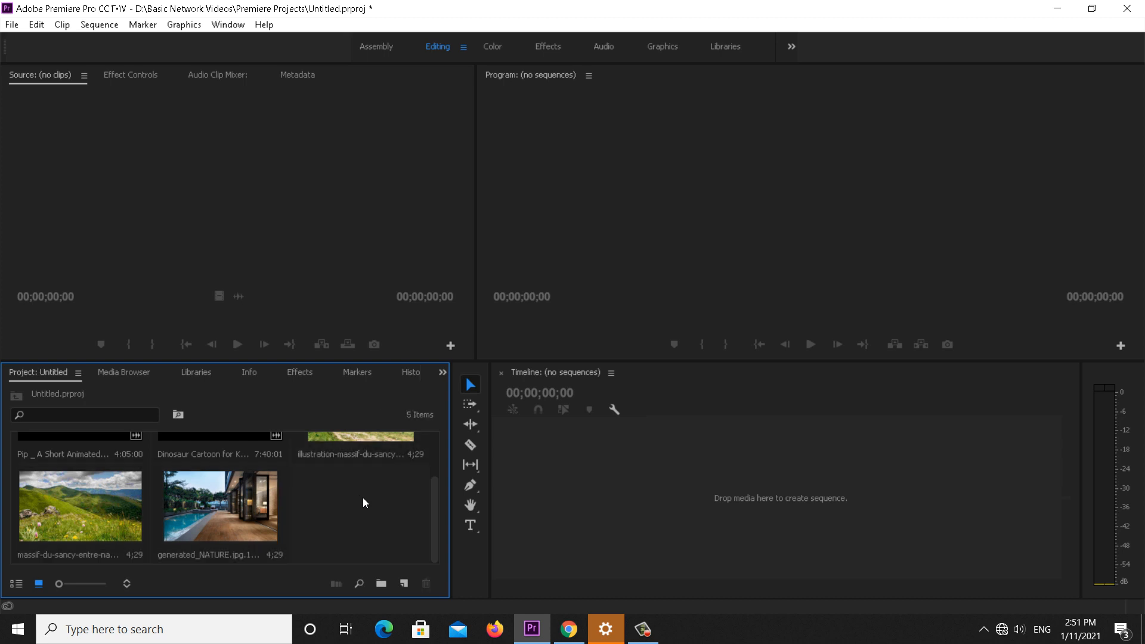
pyautogui.moveTo(434, 506); pyautogui.dragTo(431, 510)
# - Create a new sequence named Sequence 01 from the HDV 1080p30 preset with three video tracks, reviewing its settings and tracks
pyautogui.click(403, 582)
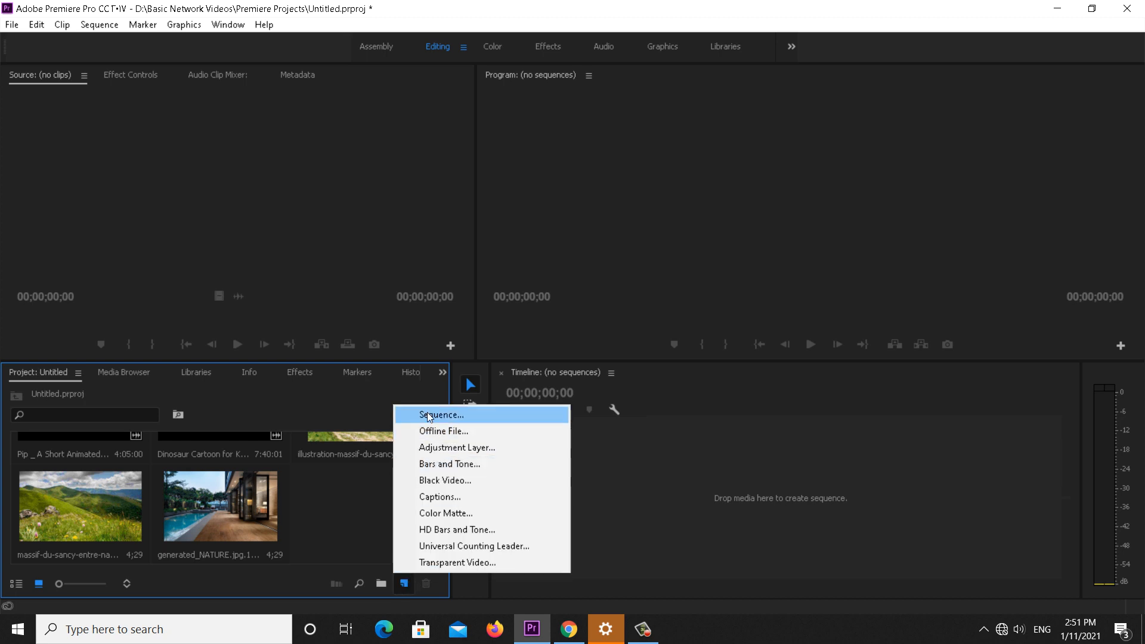
pyautogui.click(14, 25)
pyautogui.moveTo(111, 49)
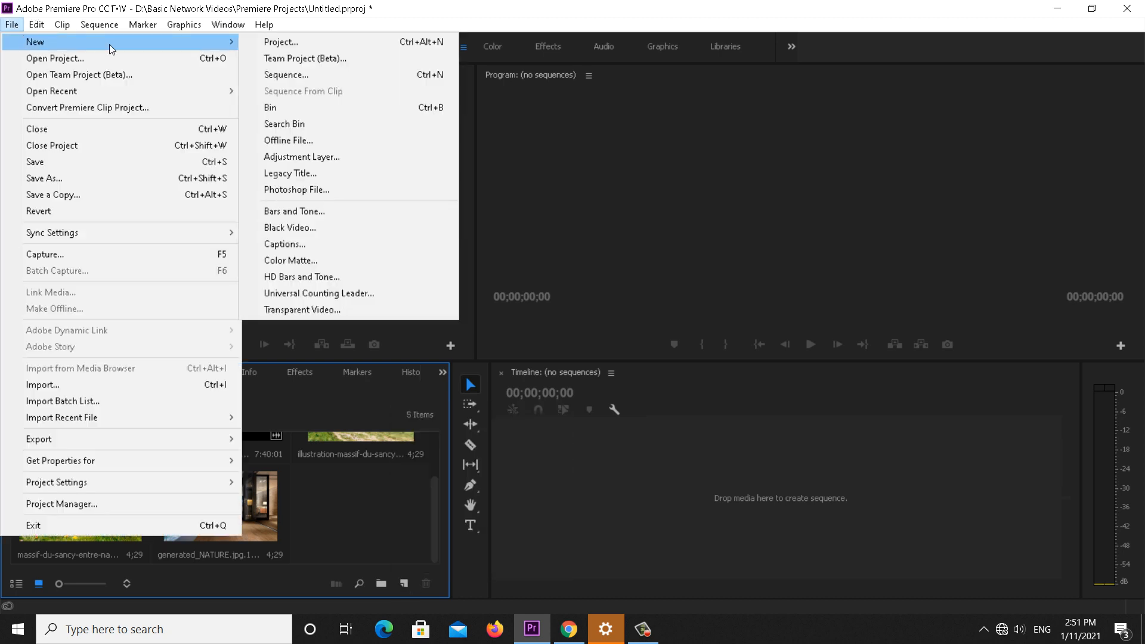
pyautogui.click(317, 72)
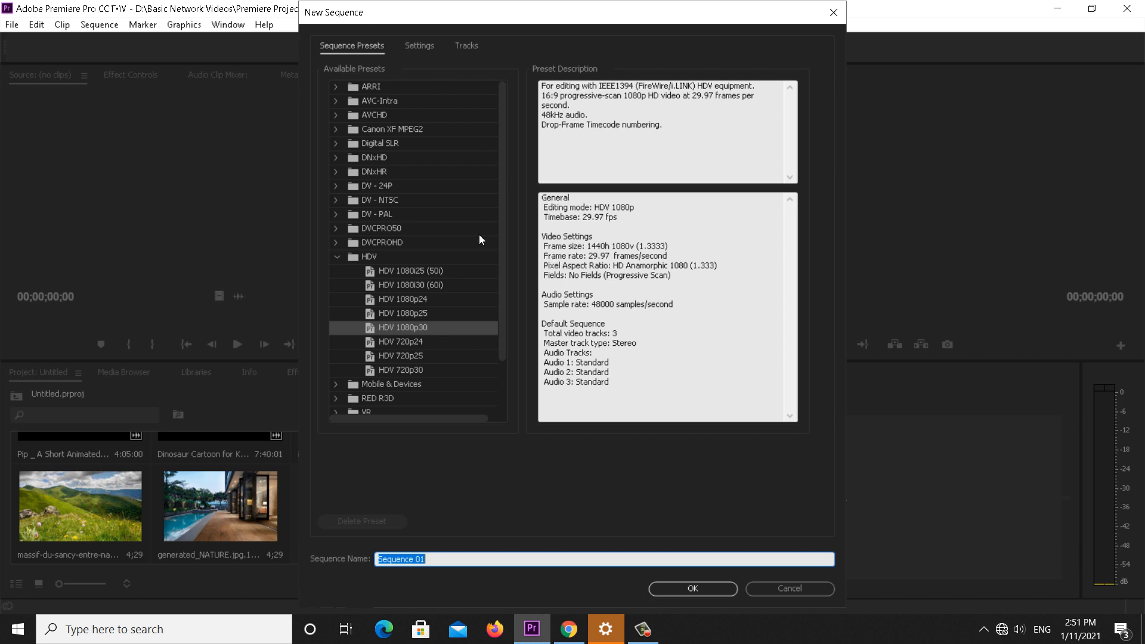
pyautogui.click(420, 48)
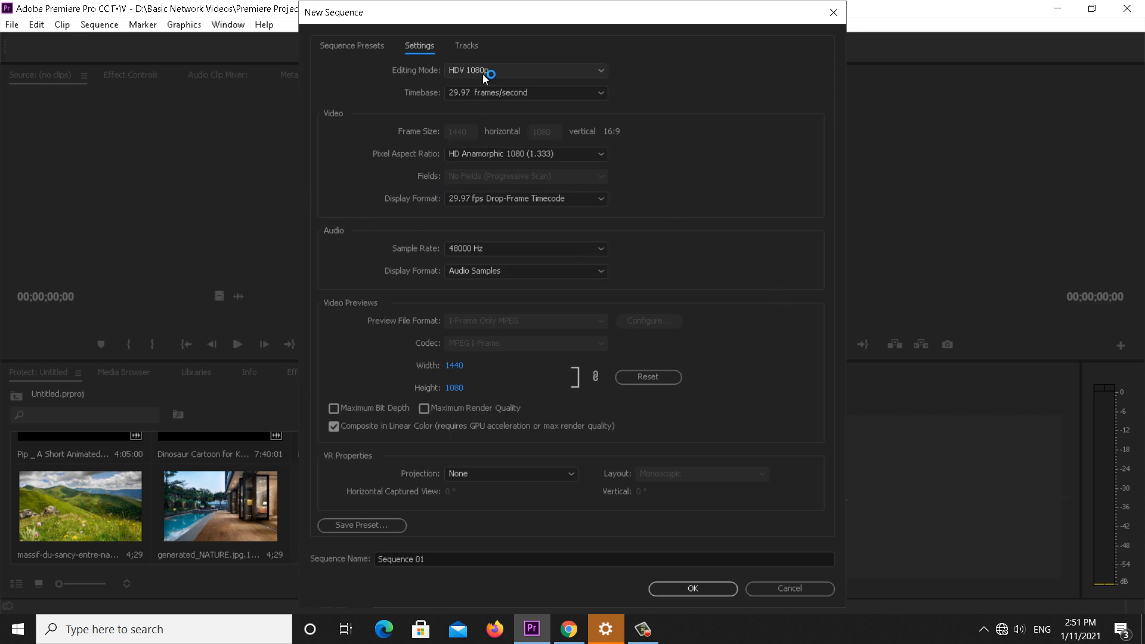
pyautogui.click(468, 45)
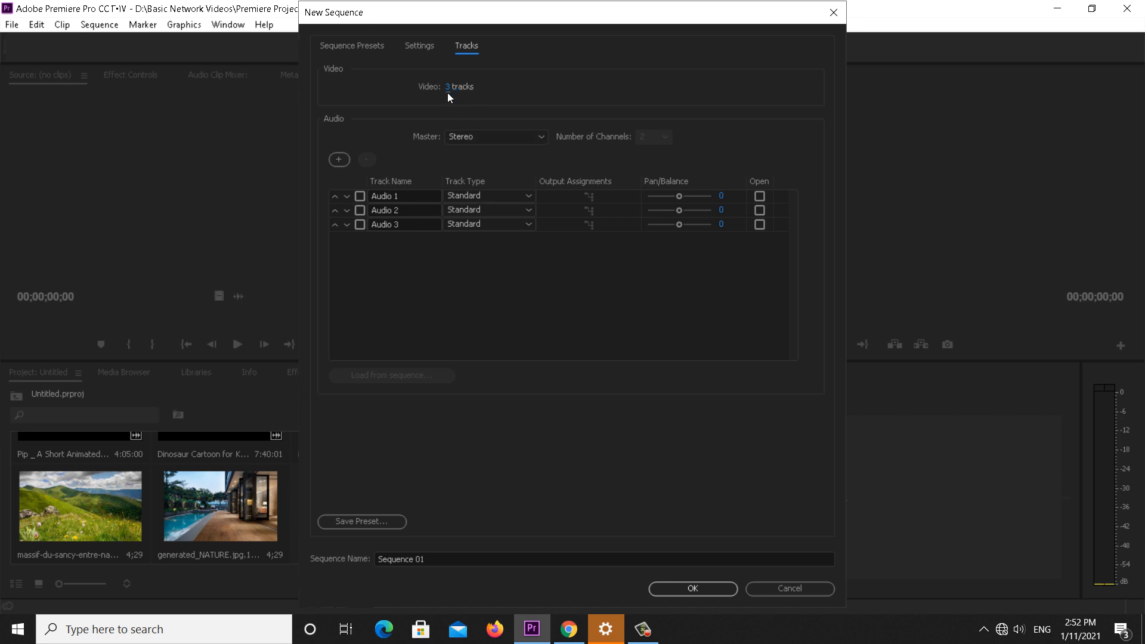
pyautogui.moveTo(447, 93); pyautogui.dragTo(452, 96)
pyautogui.click(718, 590)
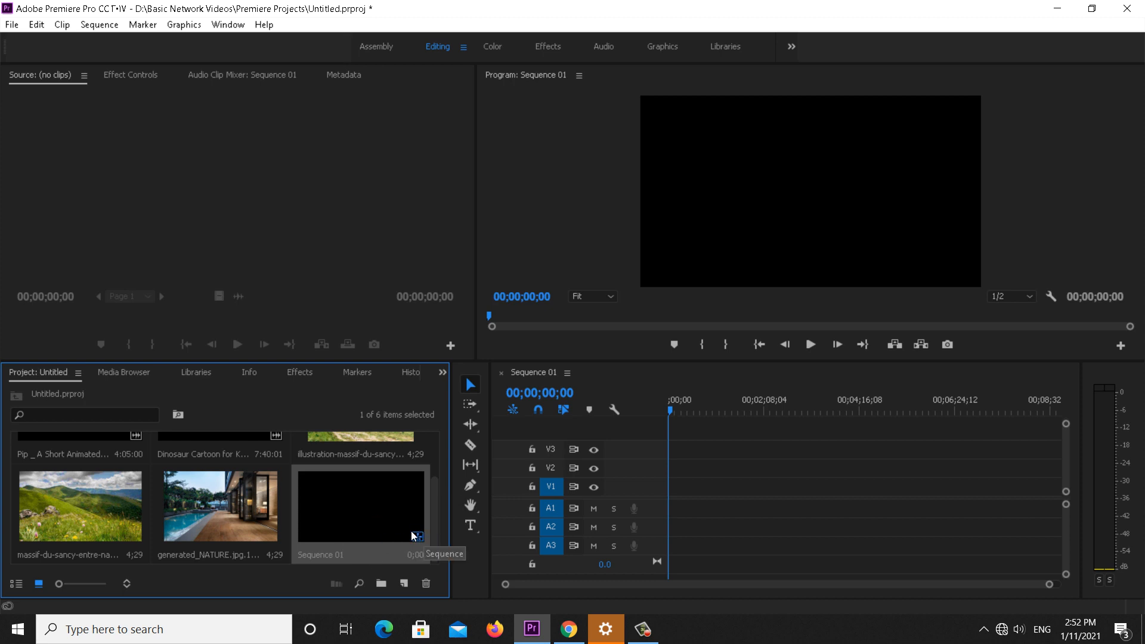
# - Close Sequence 01 in the timeline and reopen it from the project's items
pyautogui.click(241, 494)
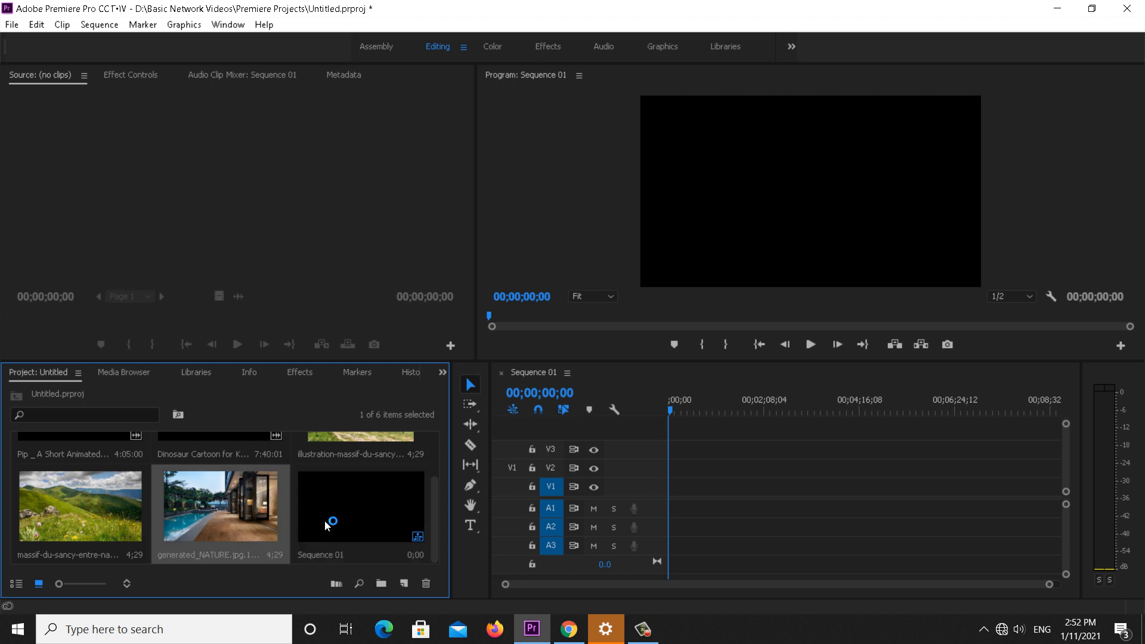
pyautogui.click(123, 484)
pyautogui.moveTo(432, 505); pyautogui.dragTo(441, 488)
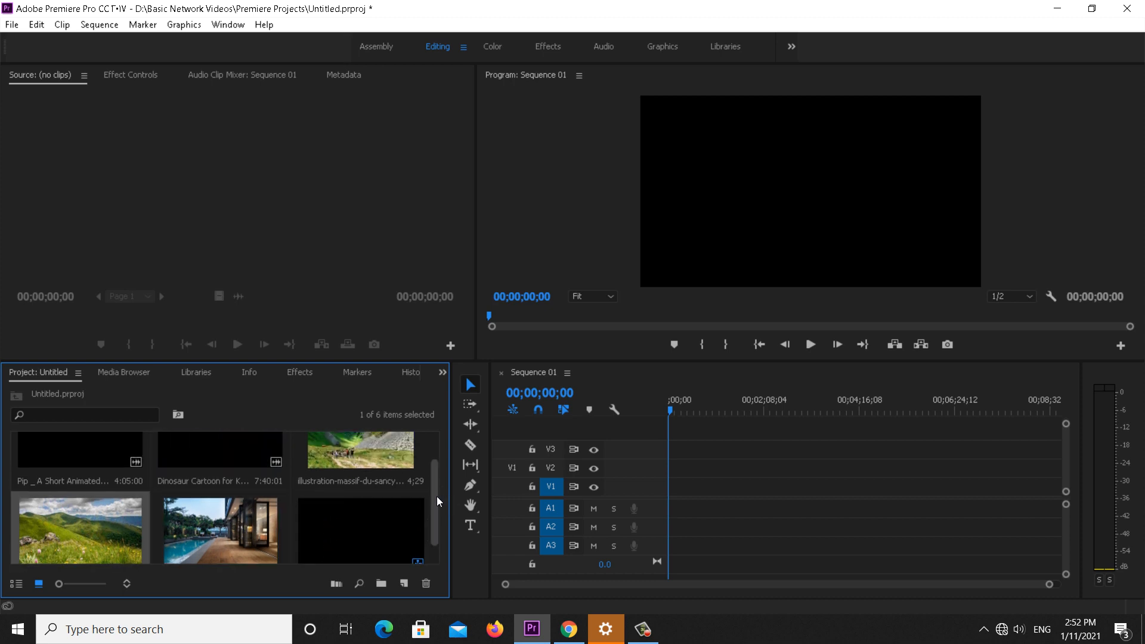
pyautogui.scroll(-1, 437, 496)
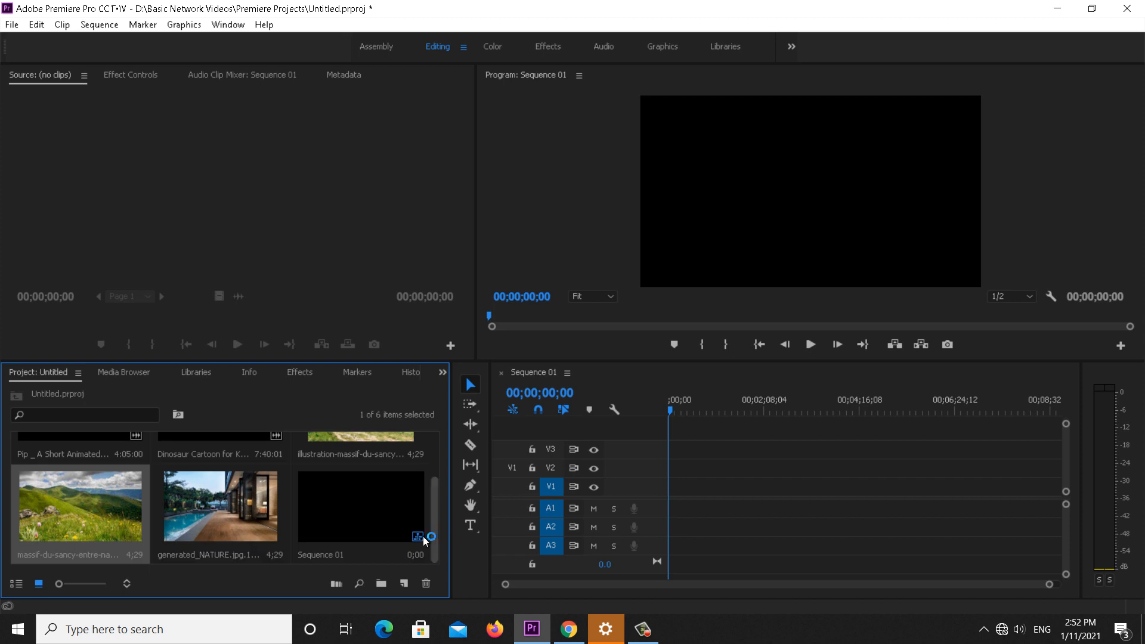
pyautogui.click(500, 373)
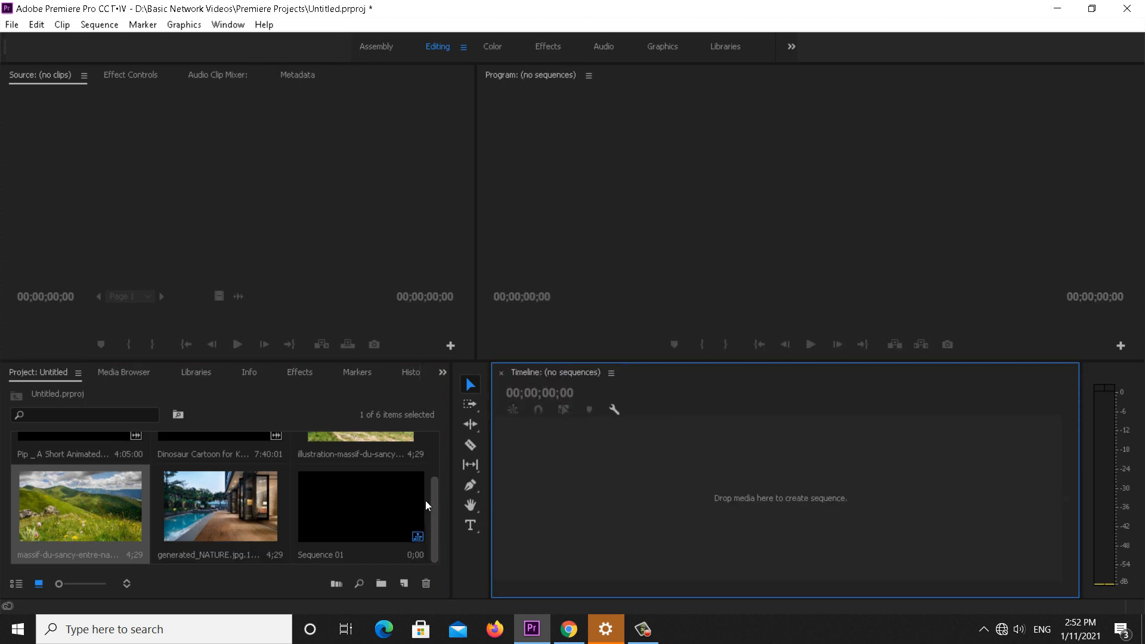
pyautogui.doubleClick(377, 481)
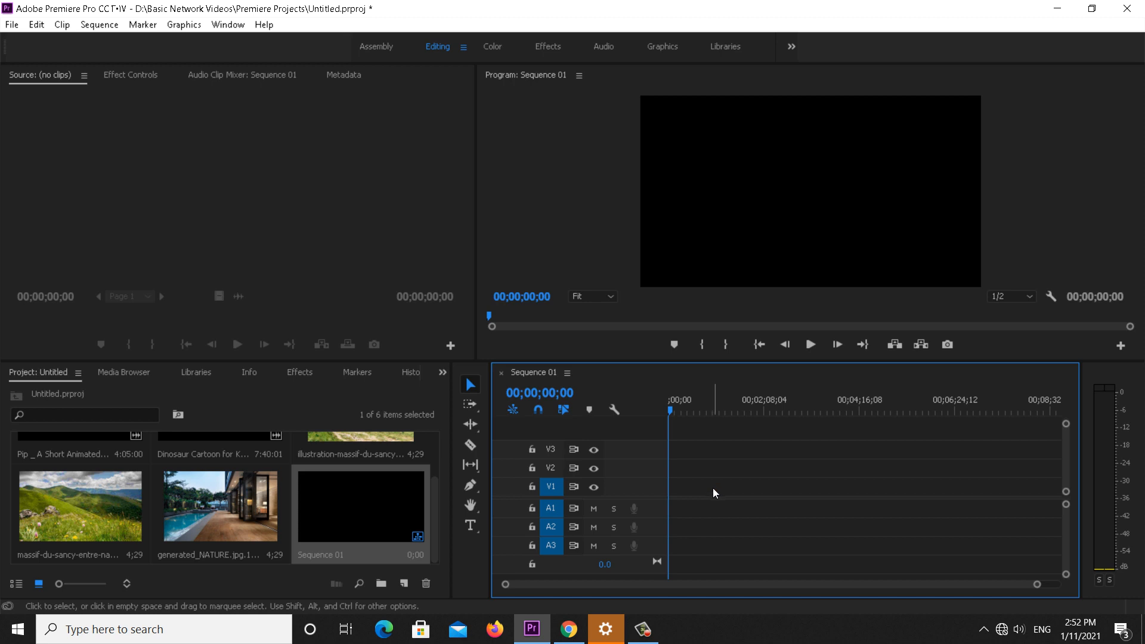
# - Close Sequence 01 and delete it from the project
pyautogui.click(501, 373)
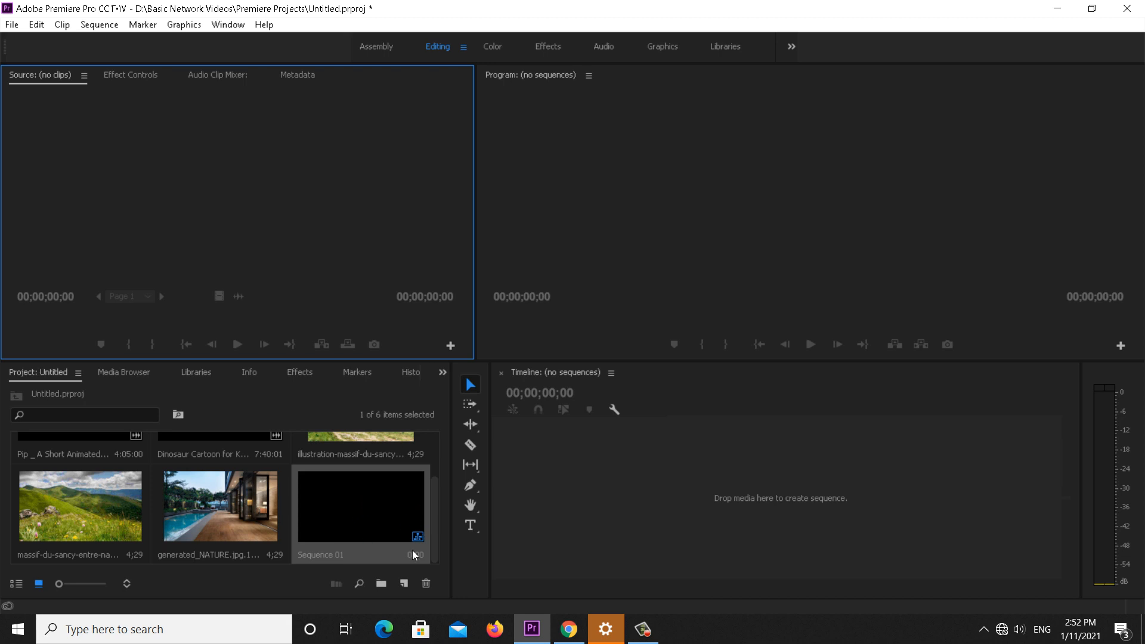
pyautogui.click(426, 584)
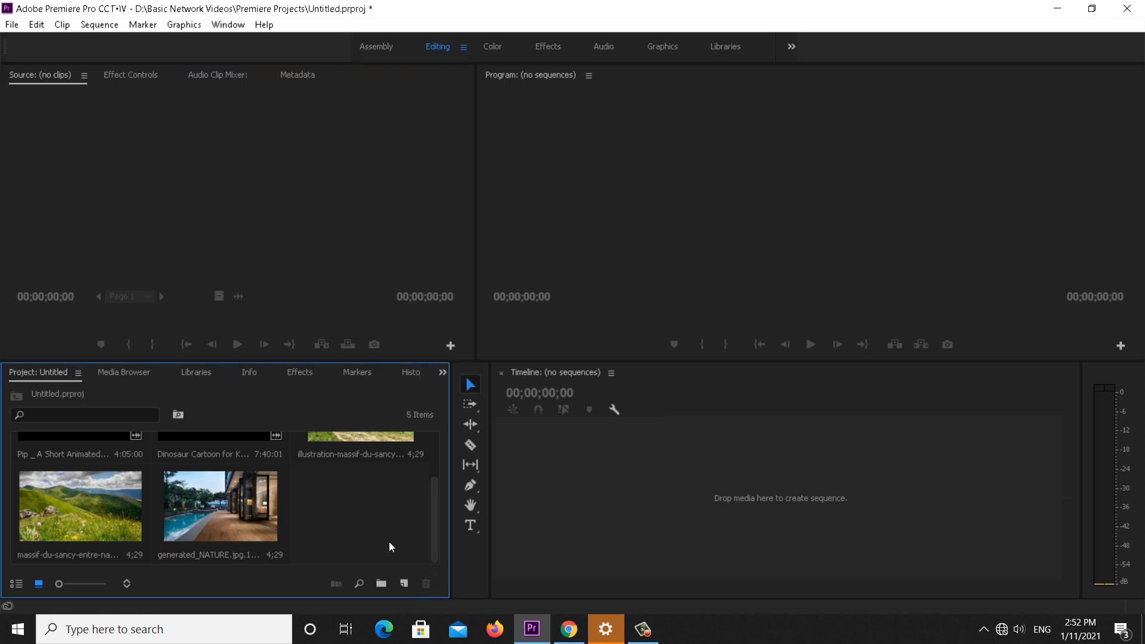
# - Create a sequence directly from the Pip _ A Short Animated Film clip so that it matches the clip
pyautogui.scroll(2, 438, 513)
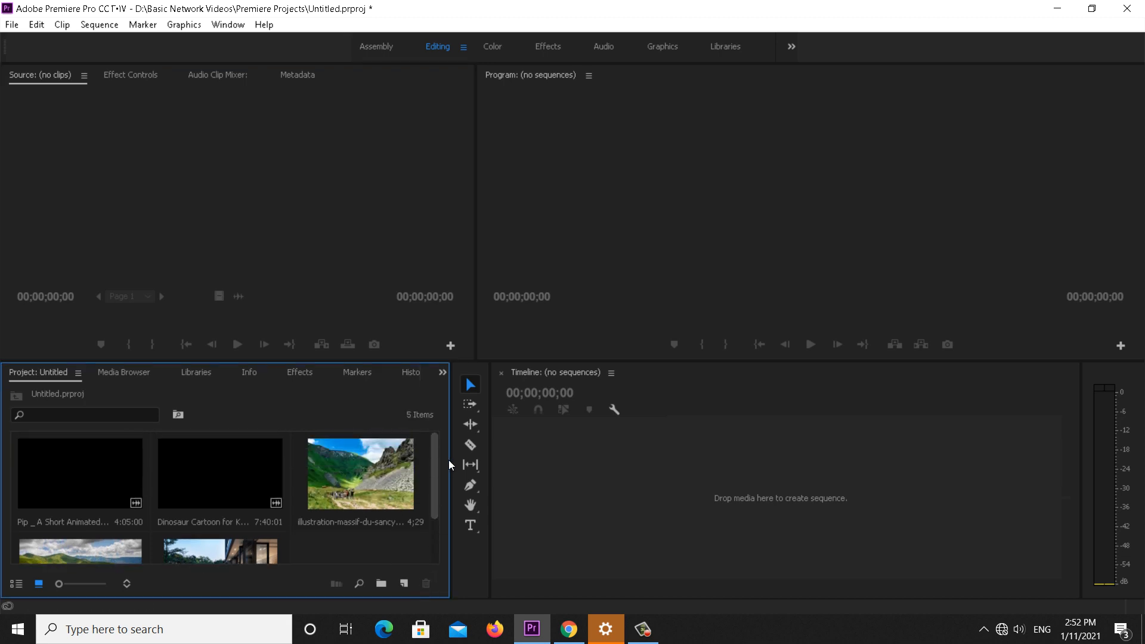
pyautogui.click(111, 474)
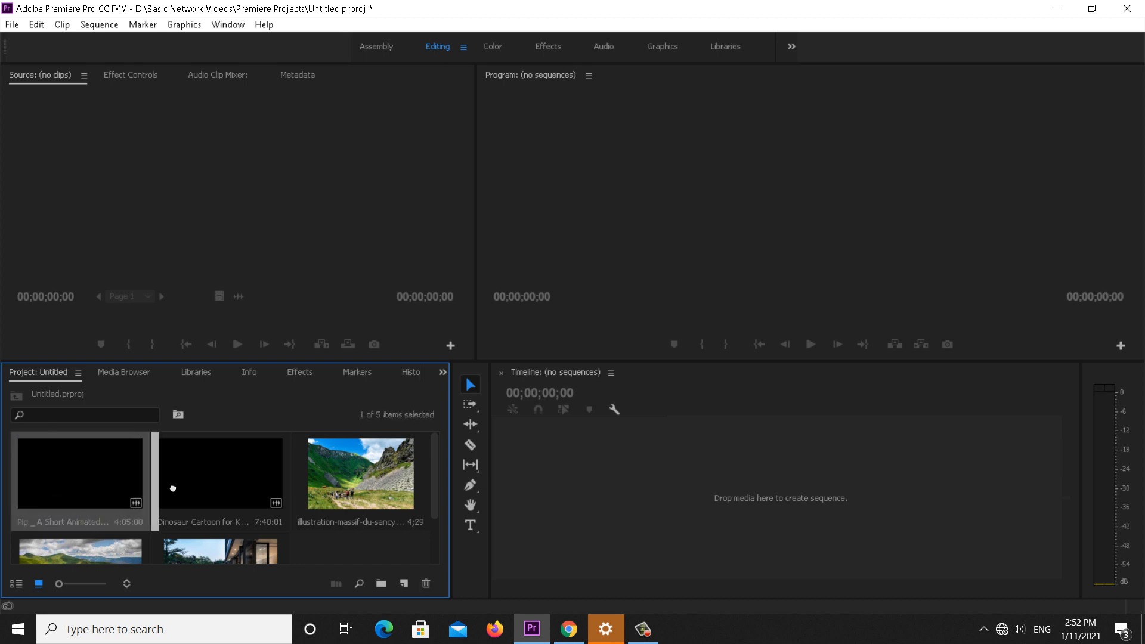
pyautogui.scroll(-2, 393, 562)
pyautogui.moveTo(393, 562); pyautogui.dragTo(404, 583)
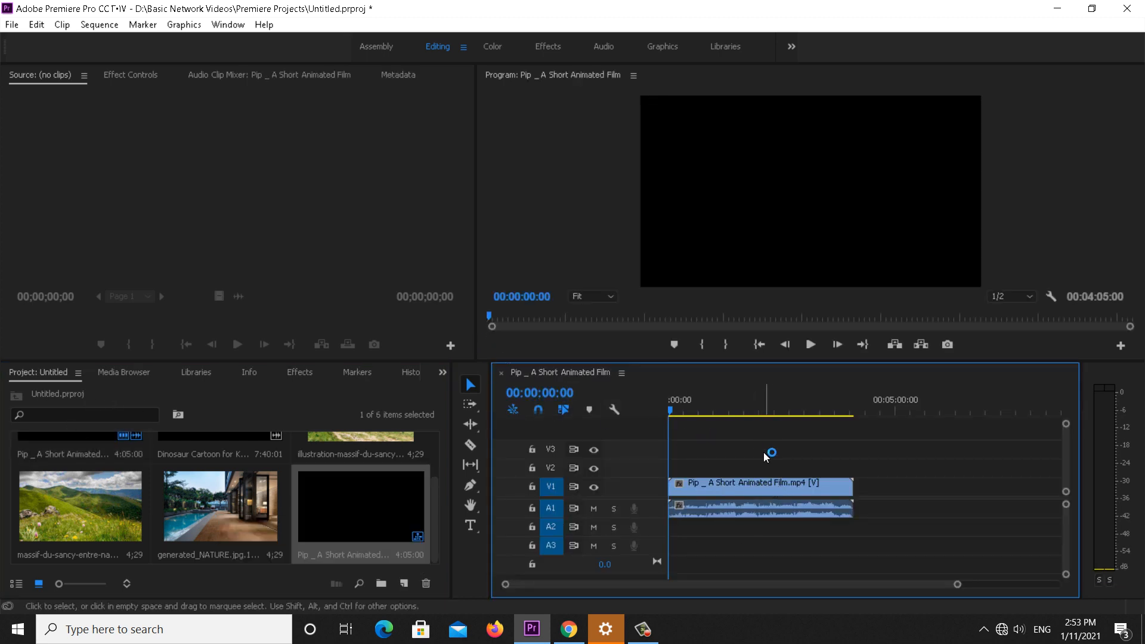
# - Close the Pip sequence, create one sequence from the massif-du-sancy, generated_NATURE and illustration-massif-du-sancy images, and move the playhead to 00;00;01;13
pyautogui.click(501, 372)
pyautogui.click(100, 535)
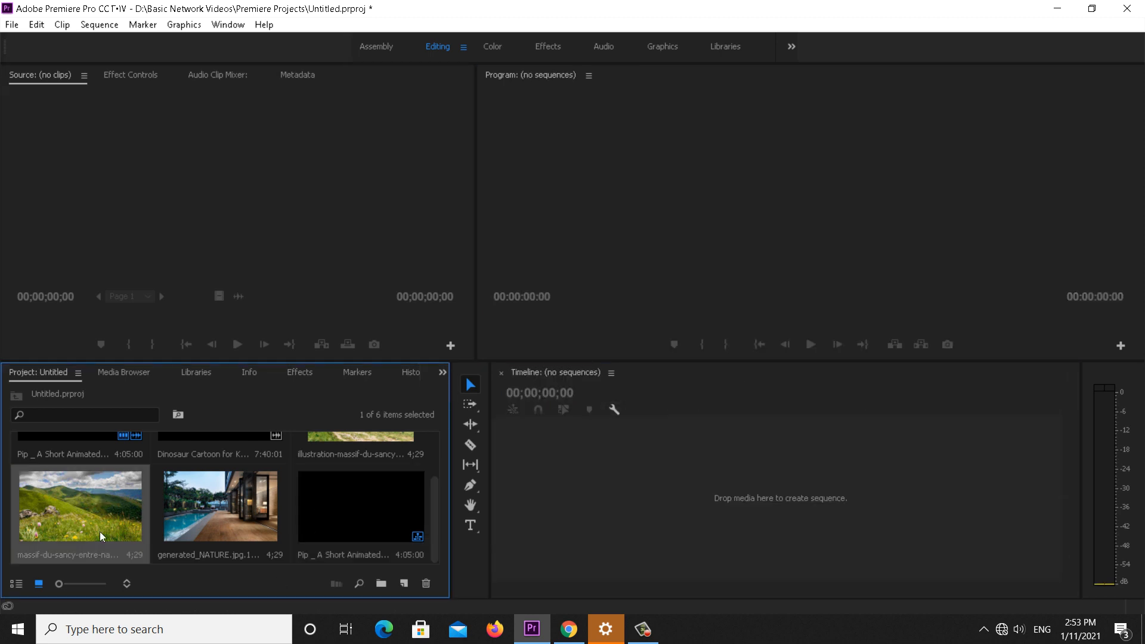
pyautogui.keyDown('ctrl'); pyautogui.click(201, 536); pyautogui.keyUp('ctrl')
pyautogui.keyDown('ctrl'); pyautogui.click(337, 451); pyautogui.keyUp('ctrl')
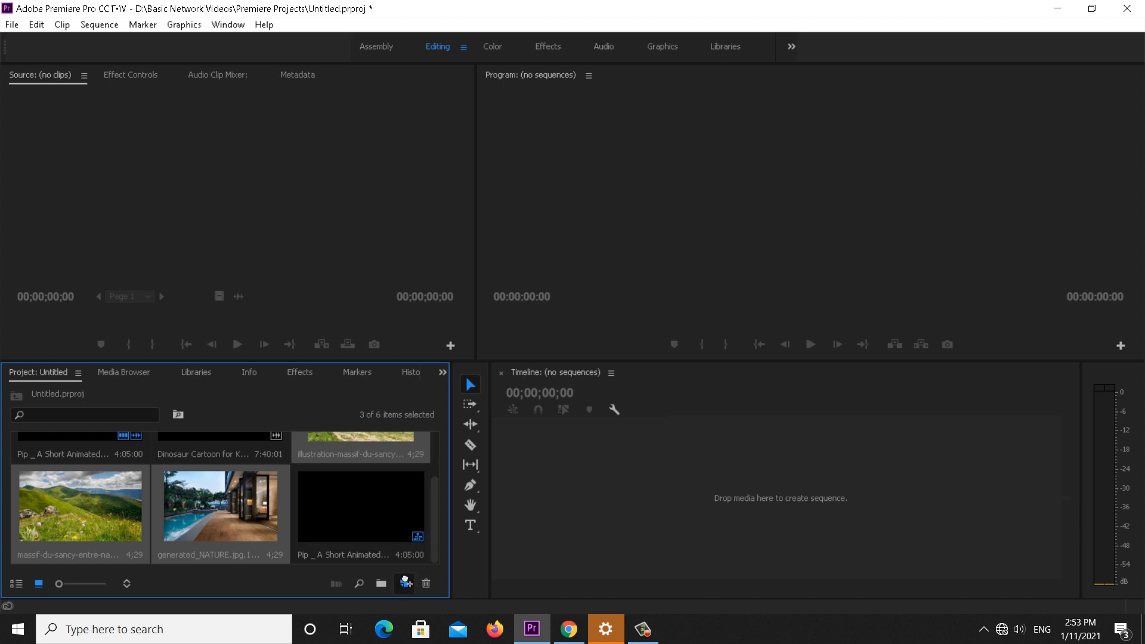
pyautogui.moveTo(649, 545); pyautogui.dragTo(647, 544)
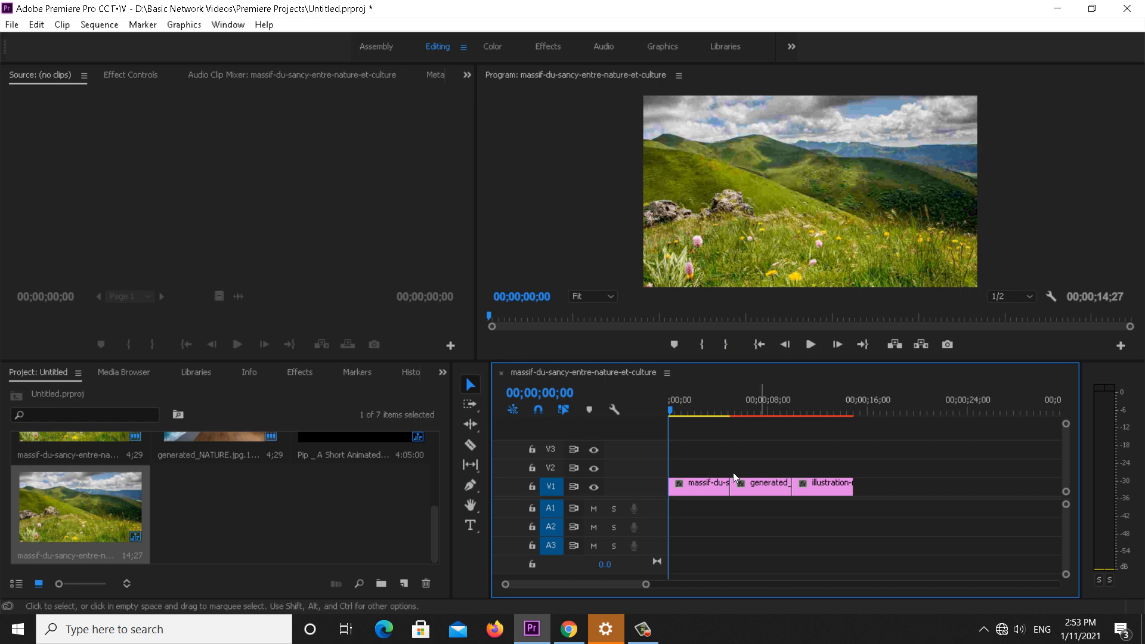
pyautogui.moveTo(672, 411); pyautogui.dragTo(688, 441)
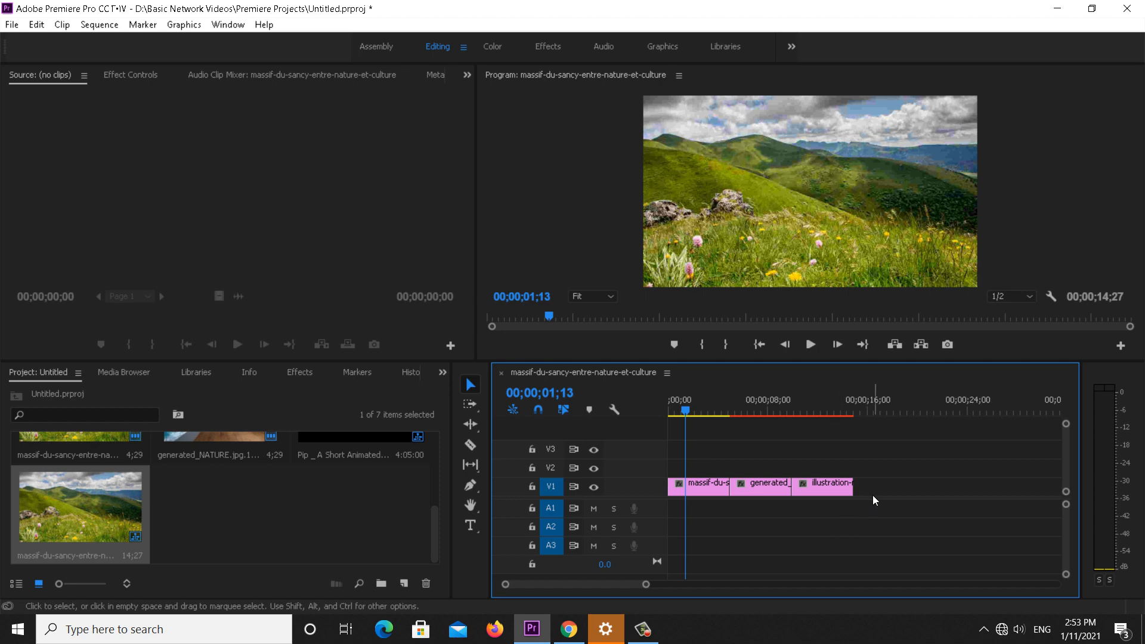
# - Clear the three images from the timeline and delete both the massif-du-sancy sequence and the Pip sequence from the project
pyautogui.moveTo(877, 493); pyautogui.dragTo(687, 472)
pyautogui.press('Delete')
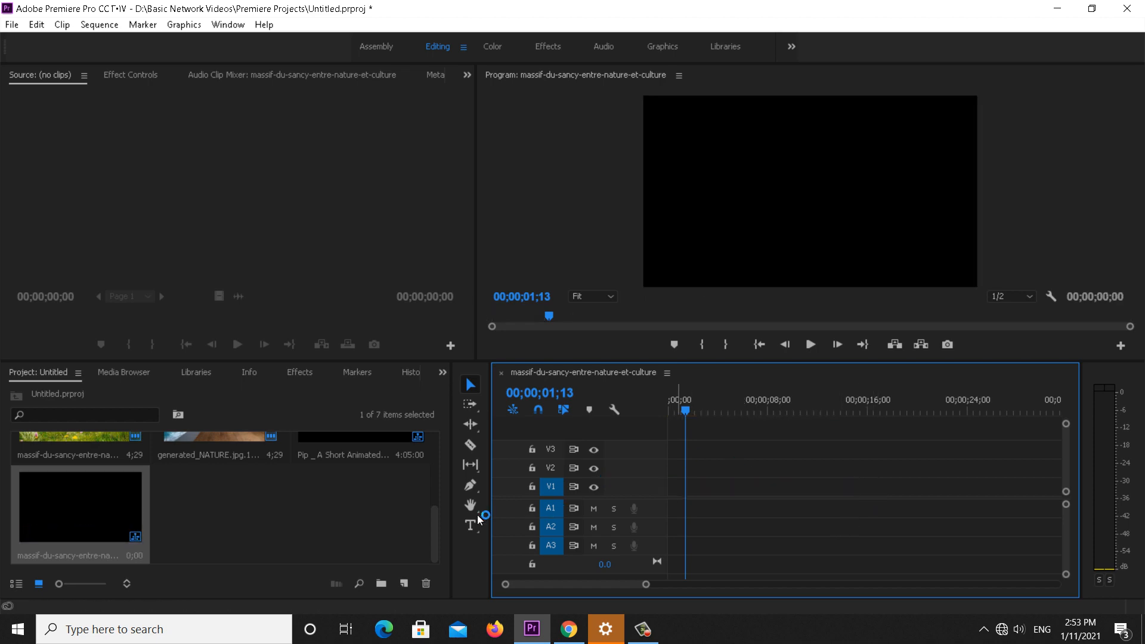
pyautogui.click(142, 510)
pyautogui.click(426, 583)
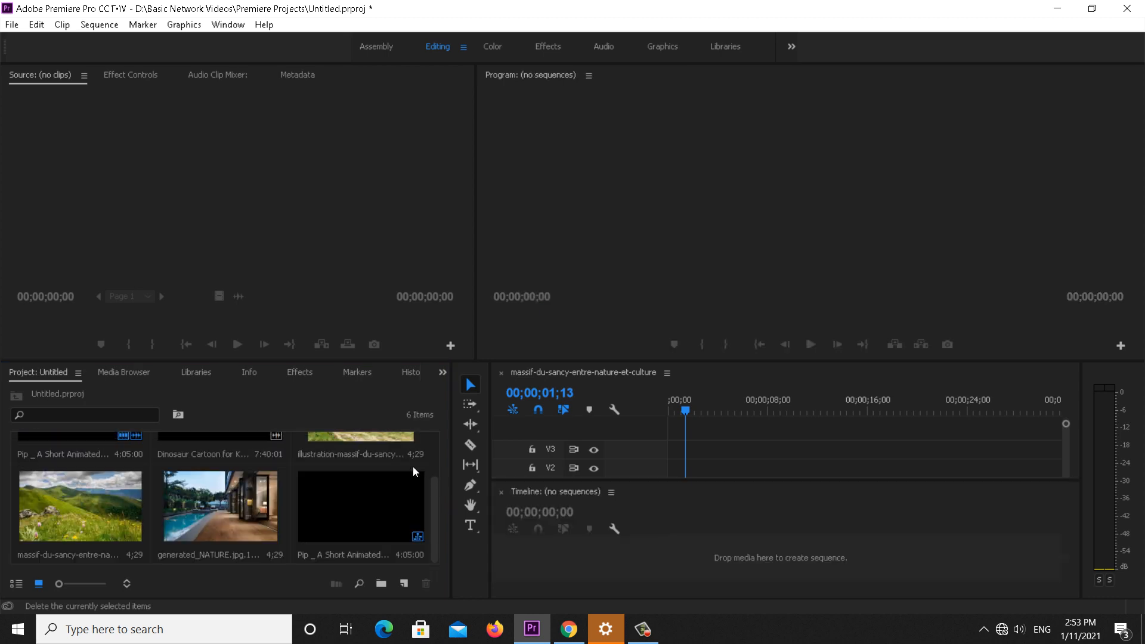
pyautogui.click(370, 498)
pyautogui.click(426, 583)
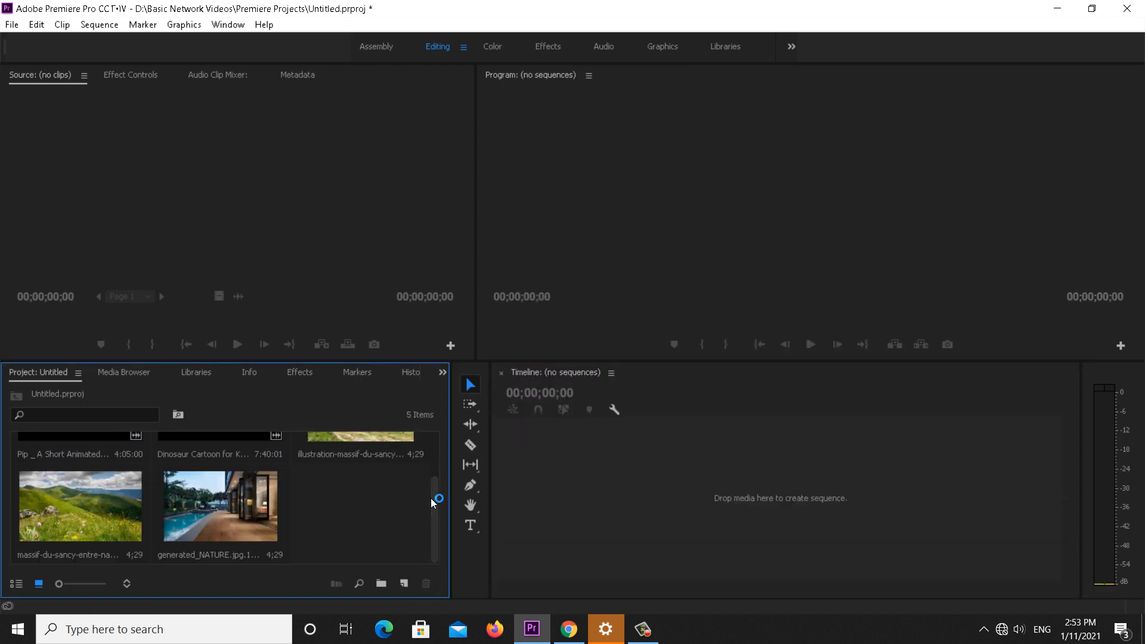
# - Open the Pip _ A Short Animated Film clip in the Source monitor, scrub to 00:01:32:15 and create a sequence from it
pyautogui.click(142, 511)
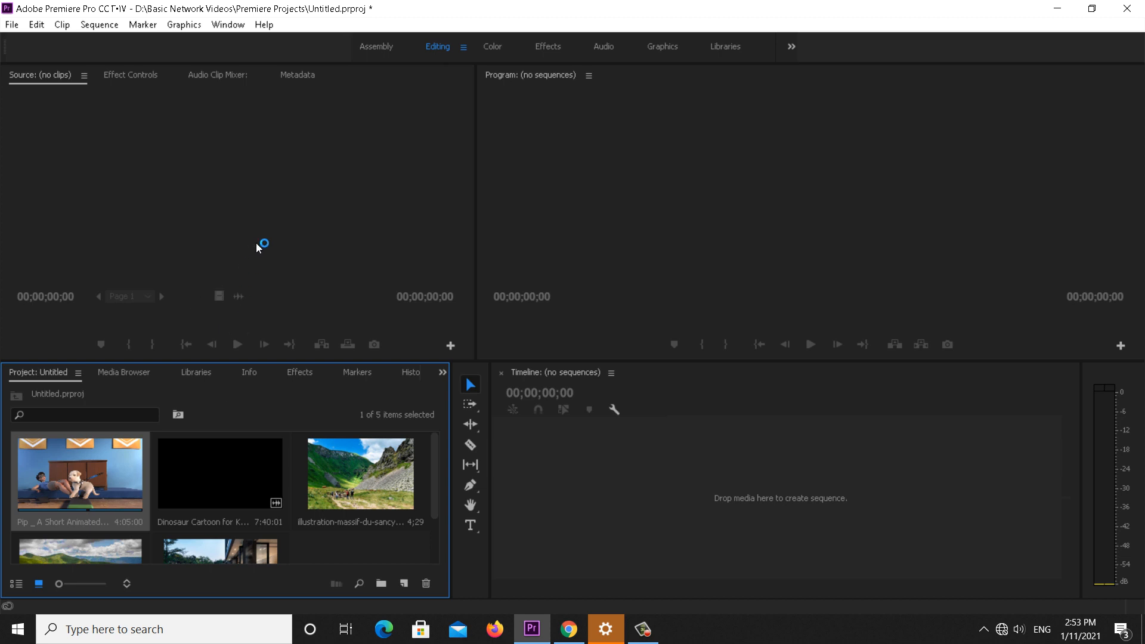
pyautogui.doubleClick(106, 460)
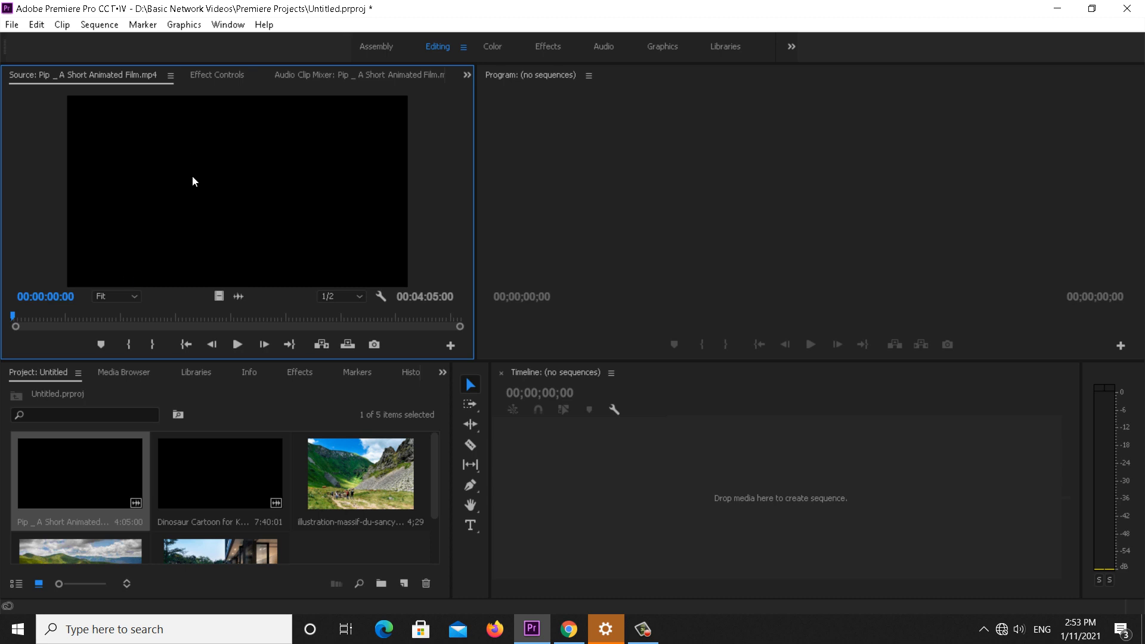
pyautogui.moveTo(152, 319); pyautogui.dragTo(184, 321)
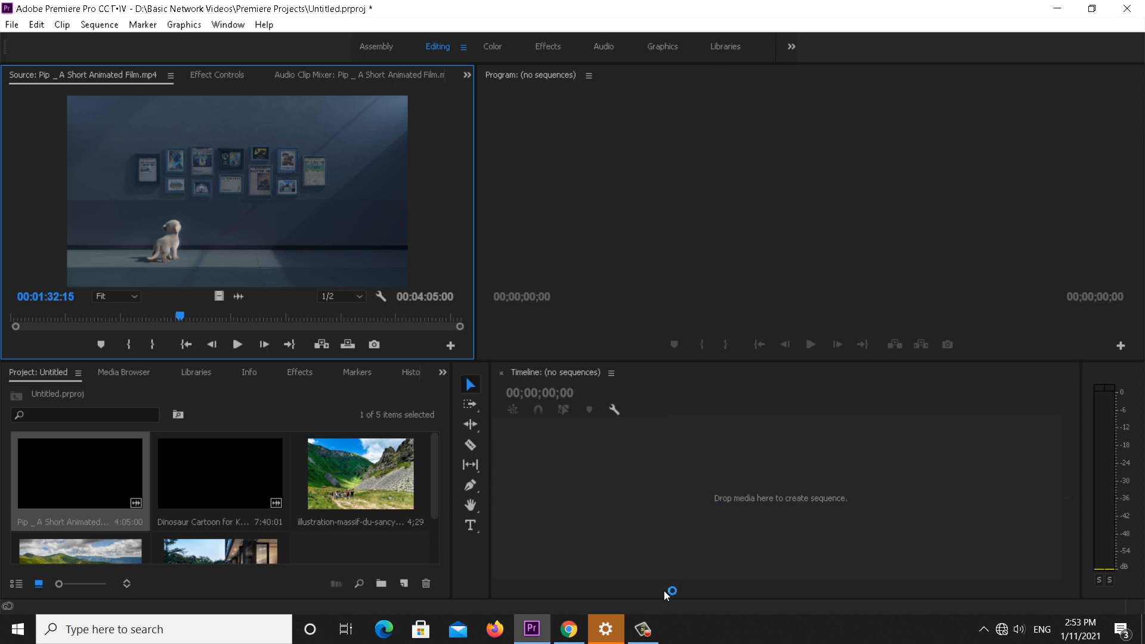
pyautogui.press('super+s')
pyautogui.click(642, 630)
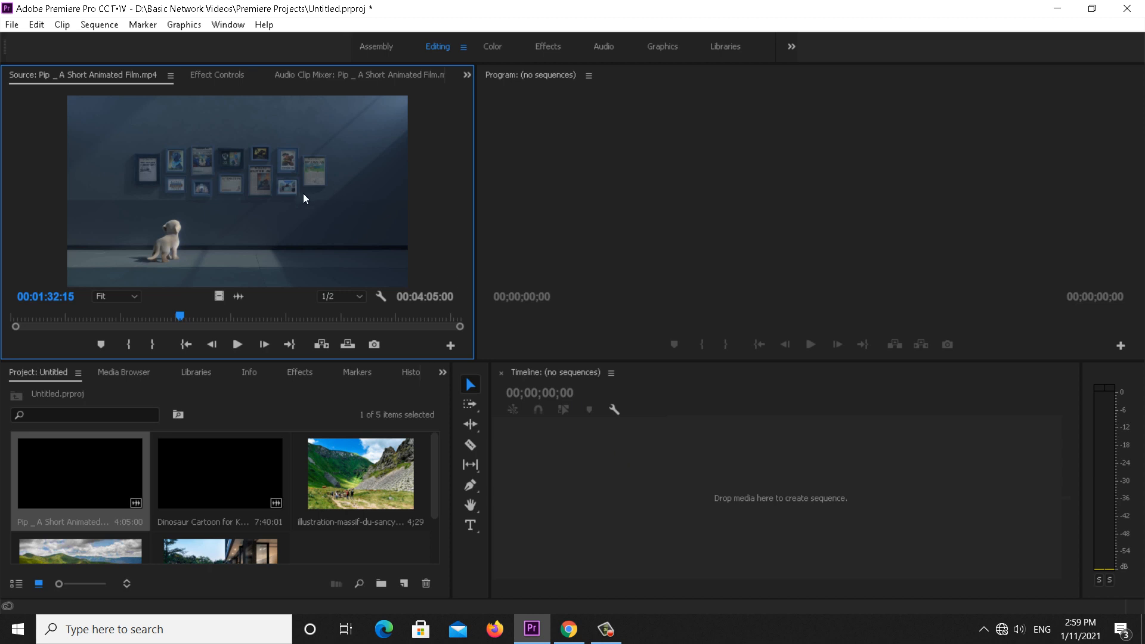
pyautogui.moveTo(274, 177); pyautogui.dragTo(718, 496)
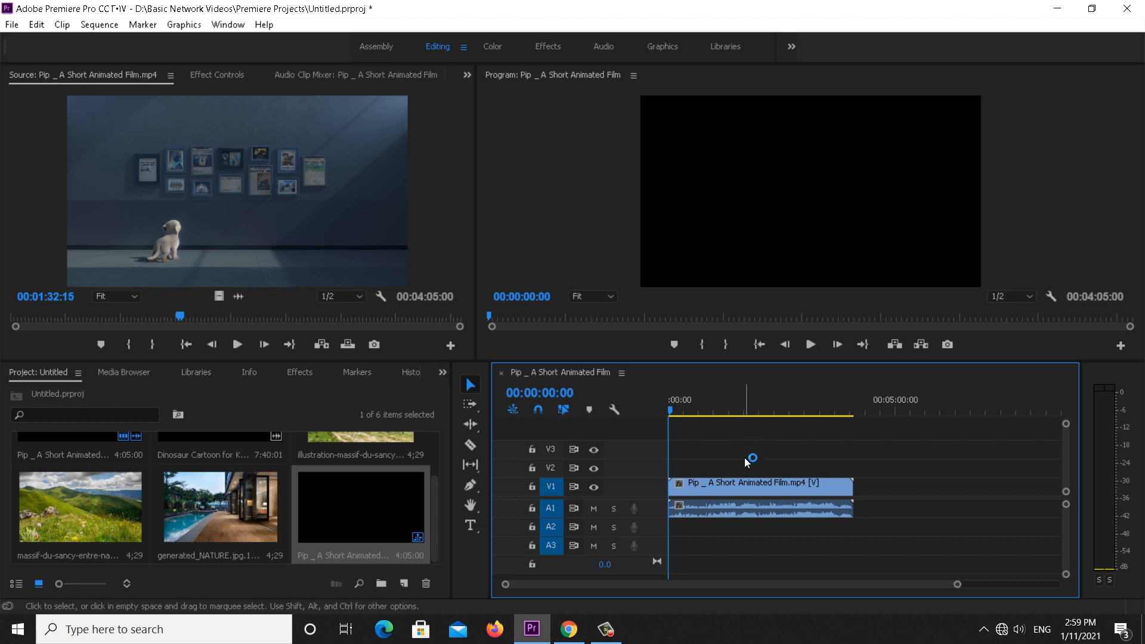
# - Remove the film clip from the Pip sequence, close the sequence and delete it from the project
pyautogui.click(756, 486)
pyautogui.press('Delete')
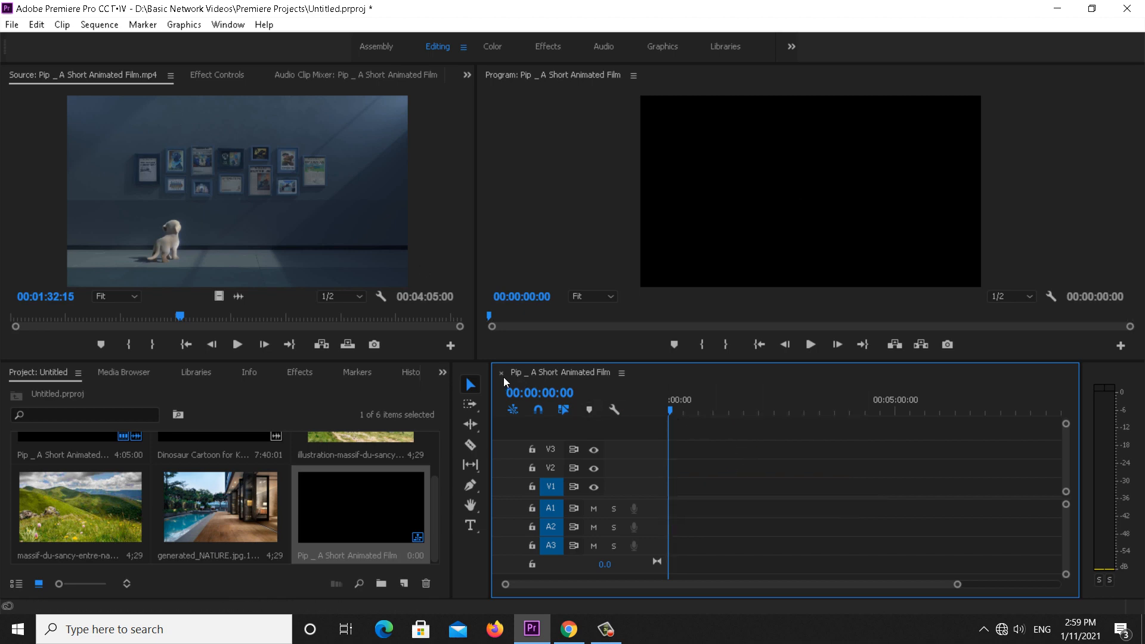
pyautogui.click(502, 372)
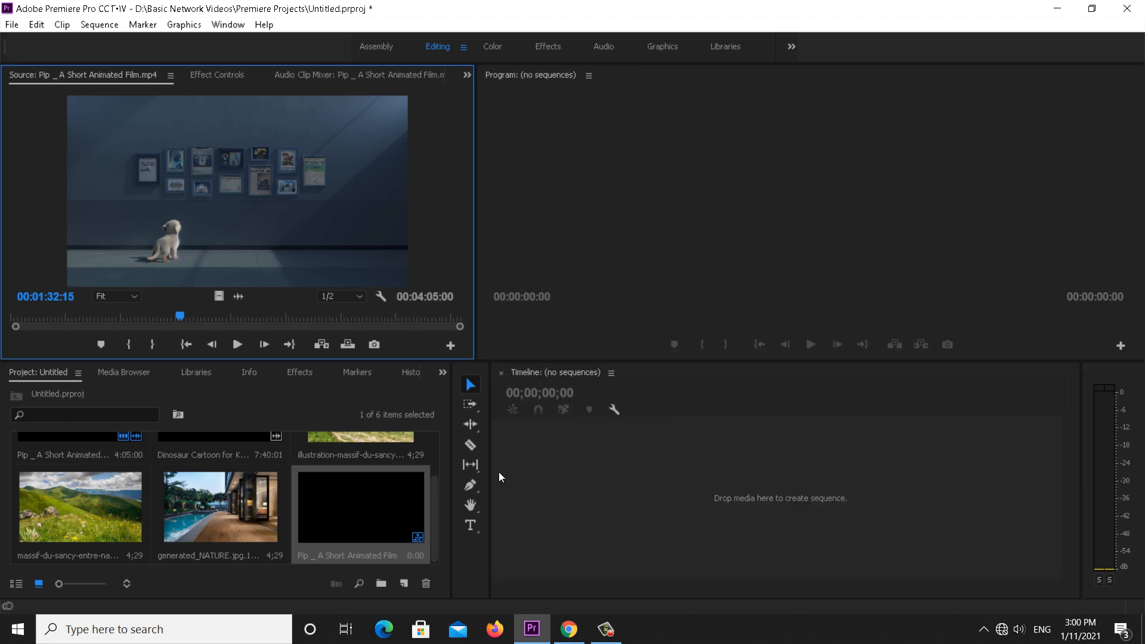
pyautogui.click(383, 499)
pyautogui.click(425, 583)
# - Create a new sequence named Sequence 02 from the HDV 1080p30 preset
pyautogui.click(404, 583)
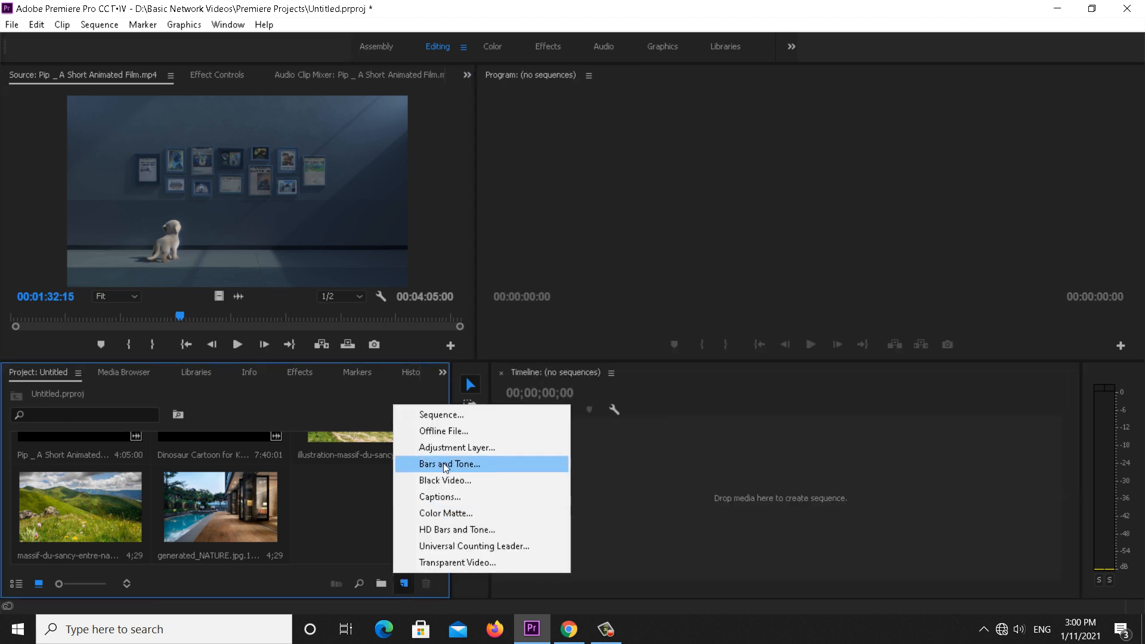
pyautogui.click(450, 418)
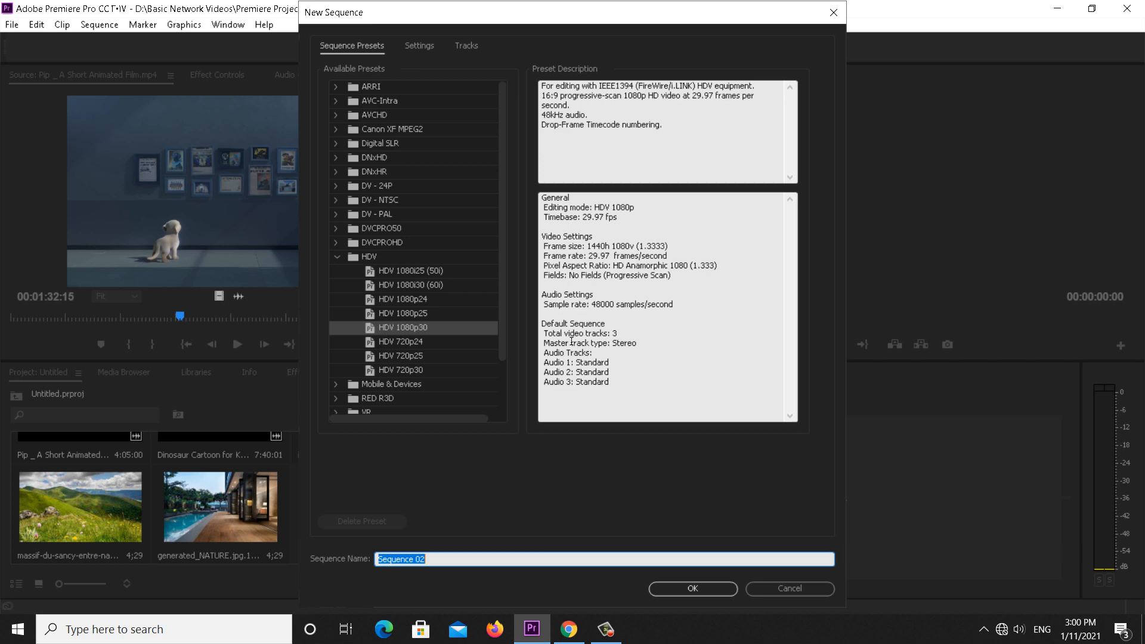
pyautogui.click(692, 588)
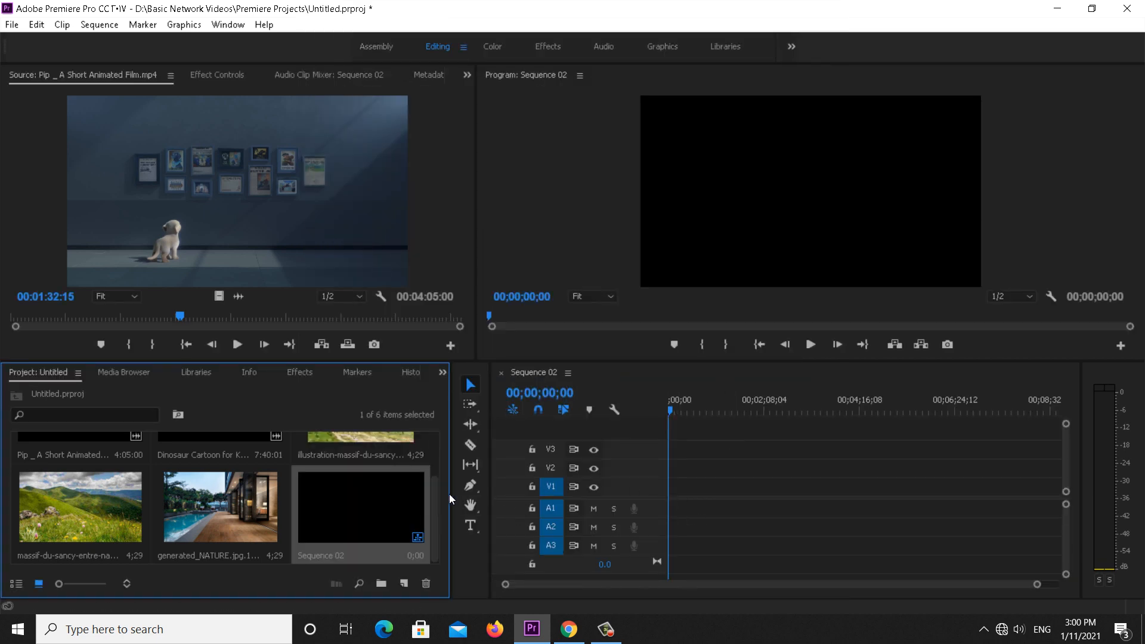
# - Add the Dinosaur Cartoon for Kids clip to Sequence 02 on V2, keep the existing sequence settings, and move the playhead to 00;01;23;00
pyautogui.moveTo(439, 498); pyautogui.dragTo(441, 459)
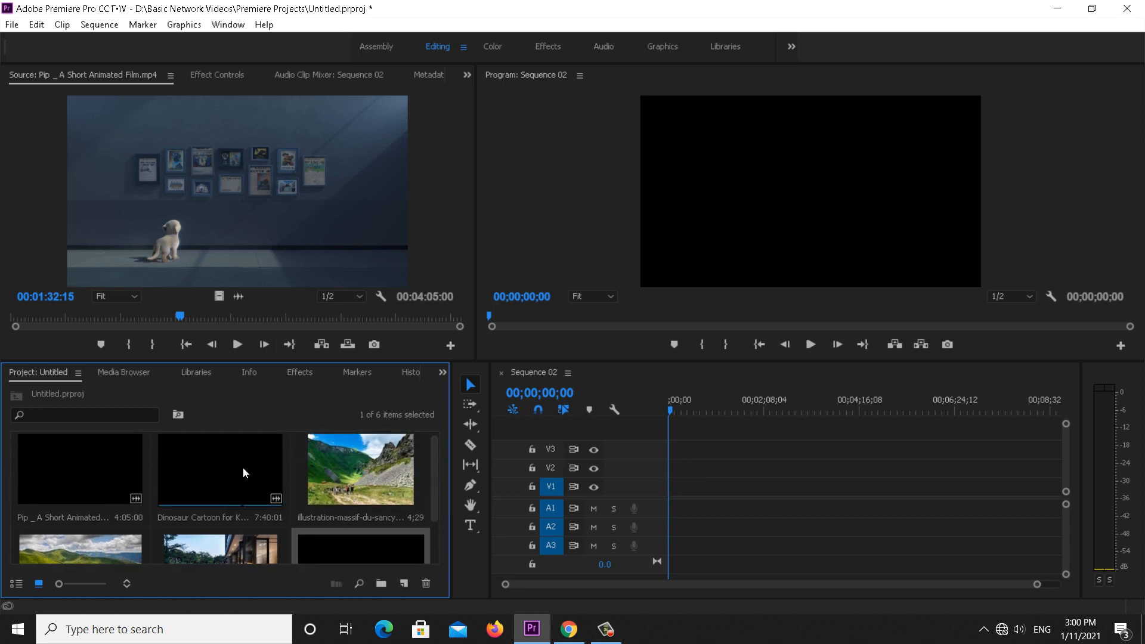
pyautogui.moveTo(245, 471); pyautogui.dragTo(704, 491)
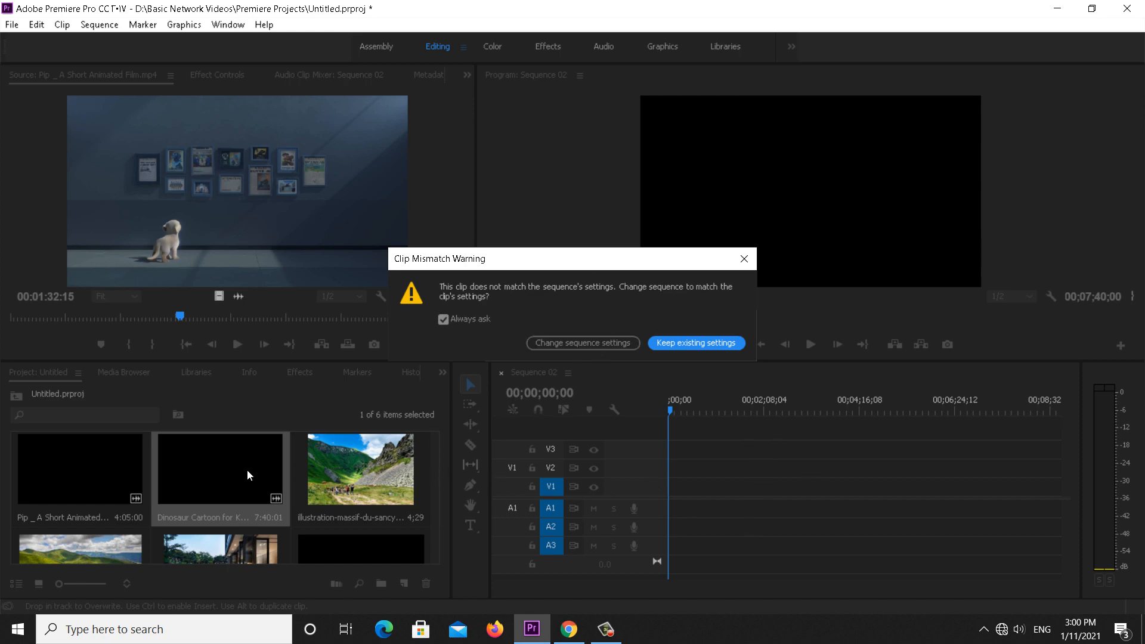
pyautogui.click(697, 343)
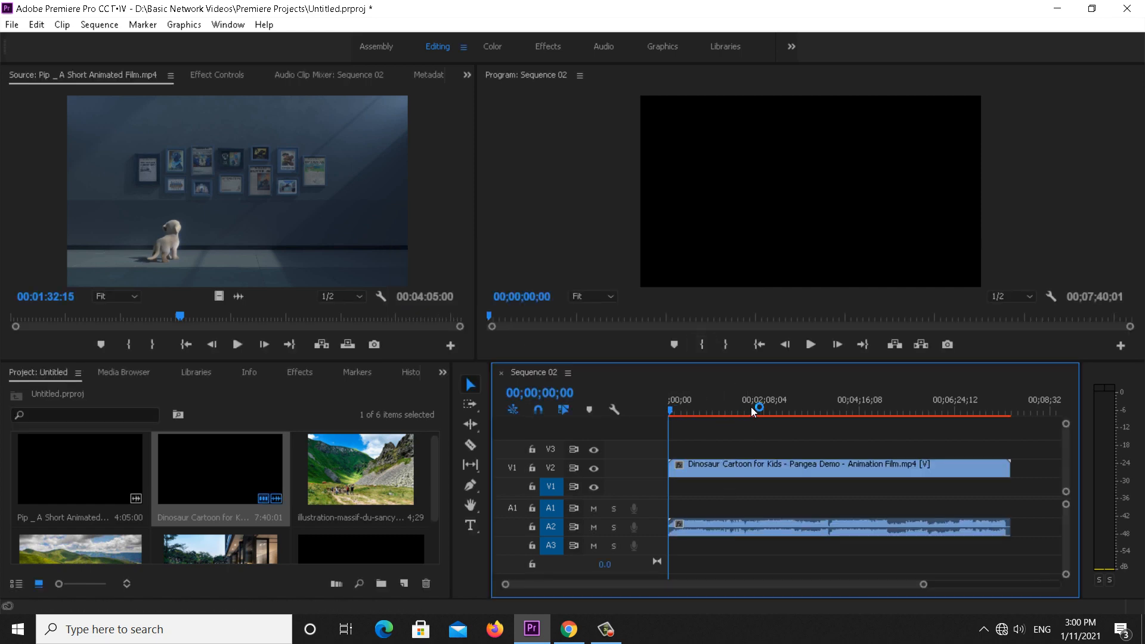
pyautogui.moveTo(671, 414); pyautogui.dragTo(732, 416)
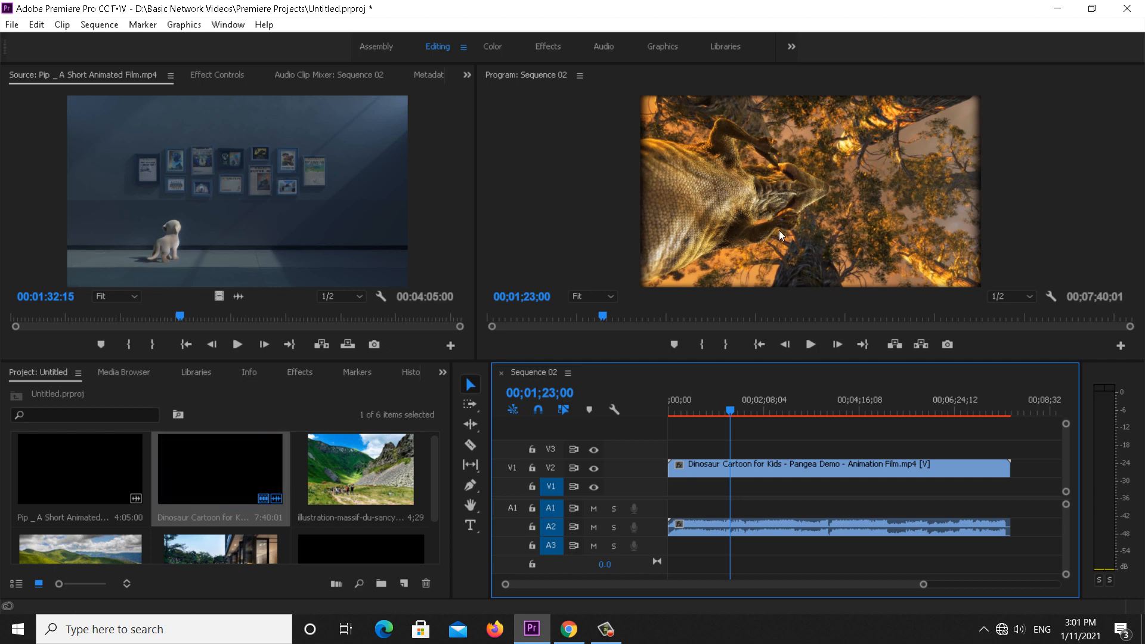
# - Delete the Dinosaur Cartoon for Kids clip from the project, including its use in Sequence 02
pyautogui.scroll(-2, 444, 545)
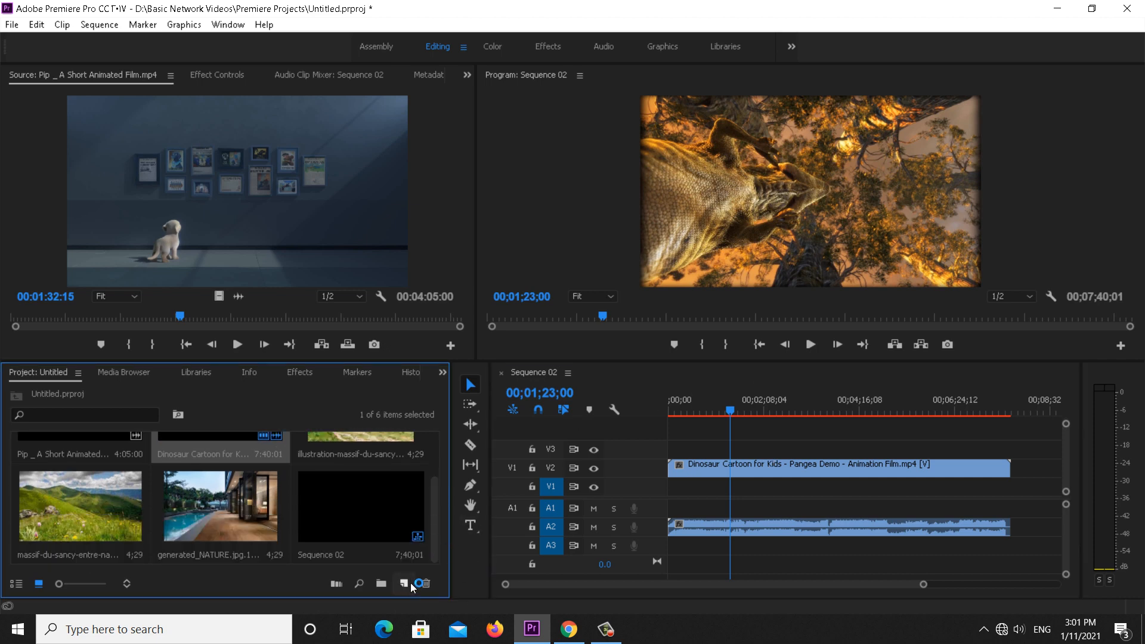
pyautogui.click(426, 583)
pyautogui.click(639, 337)
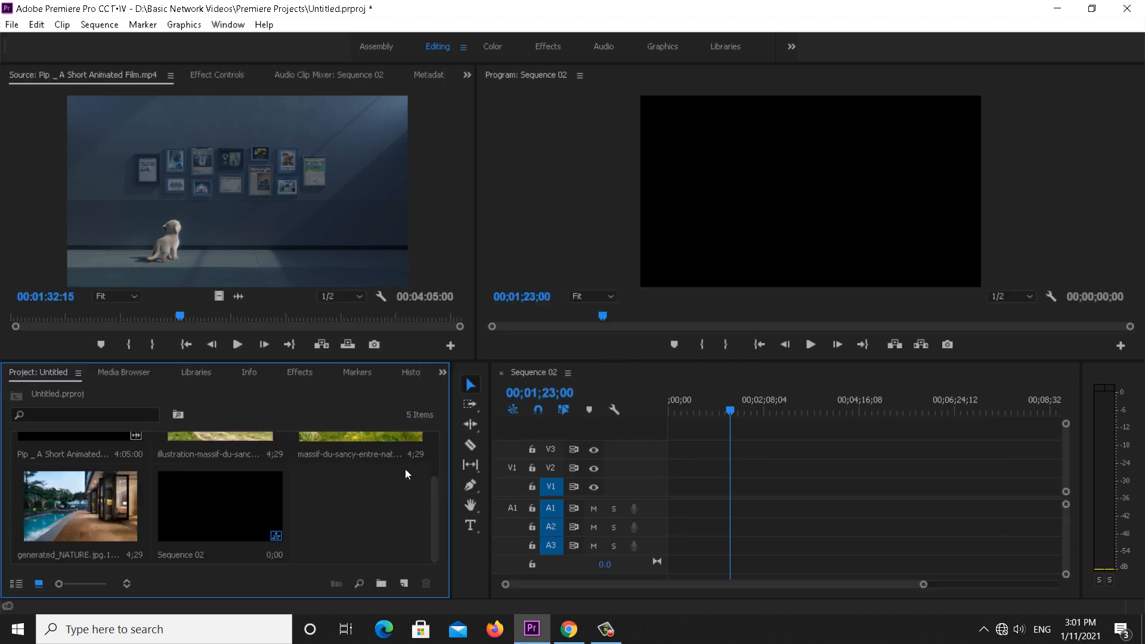
# - Close Sequence 02 and bring the Timeline panel back into the workspace
pyautogui.click(500, 372)
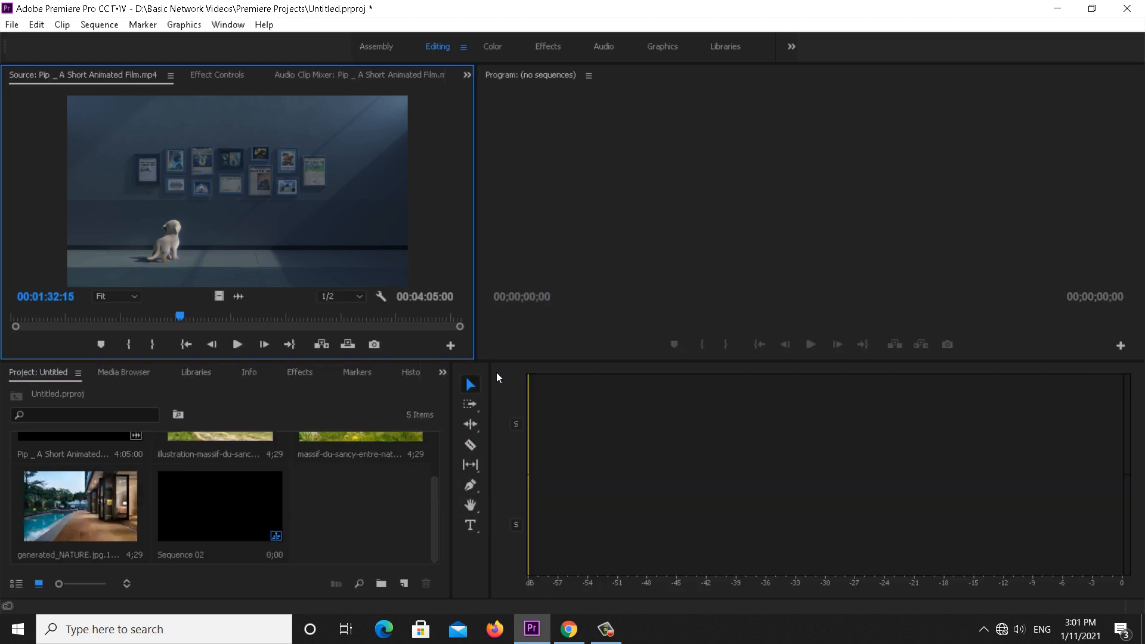
pyautogui.click(277, 187)
pyautogui.click(228, 26)
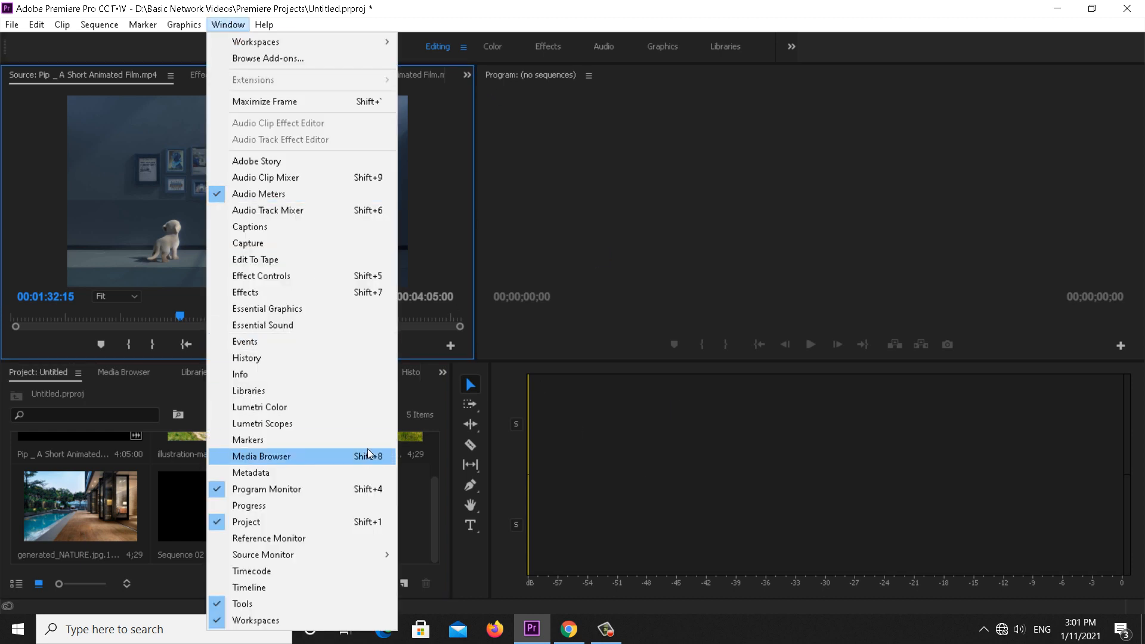
pyautogui.click(316, 587)
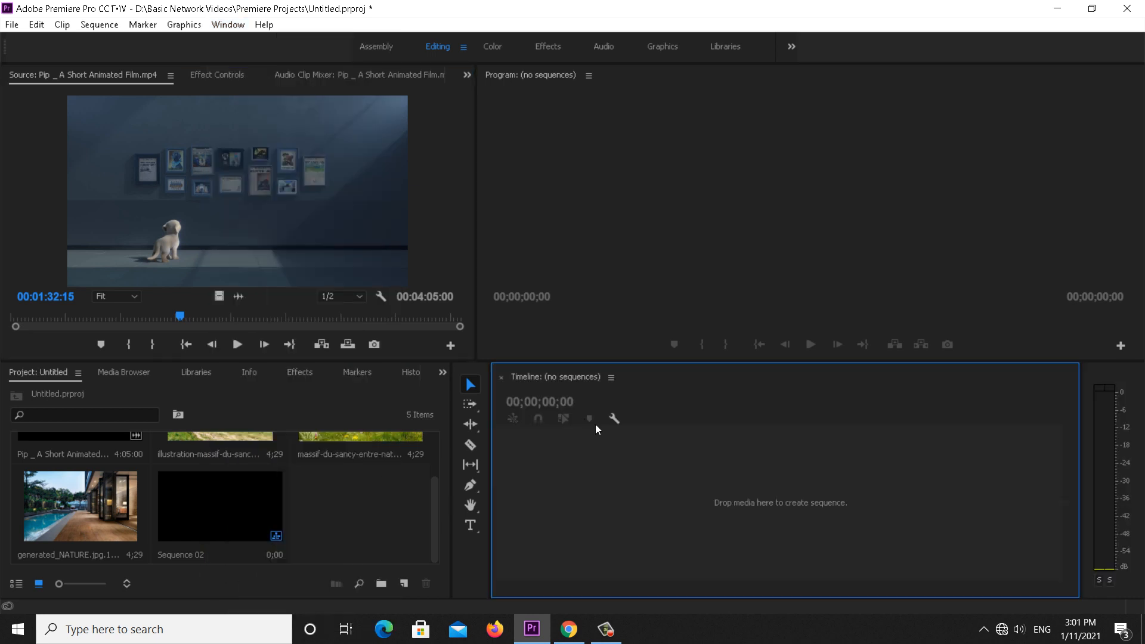
# - Create a sequence from the Pip clip in the Source monitor with the playhead at 00:01:37:10, and move its video to track V2
pyautogui.click(310, 235)
pyautogui.moveTo(624, 531); pyautogui.dragTo(625, 532)
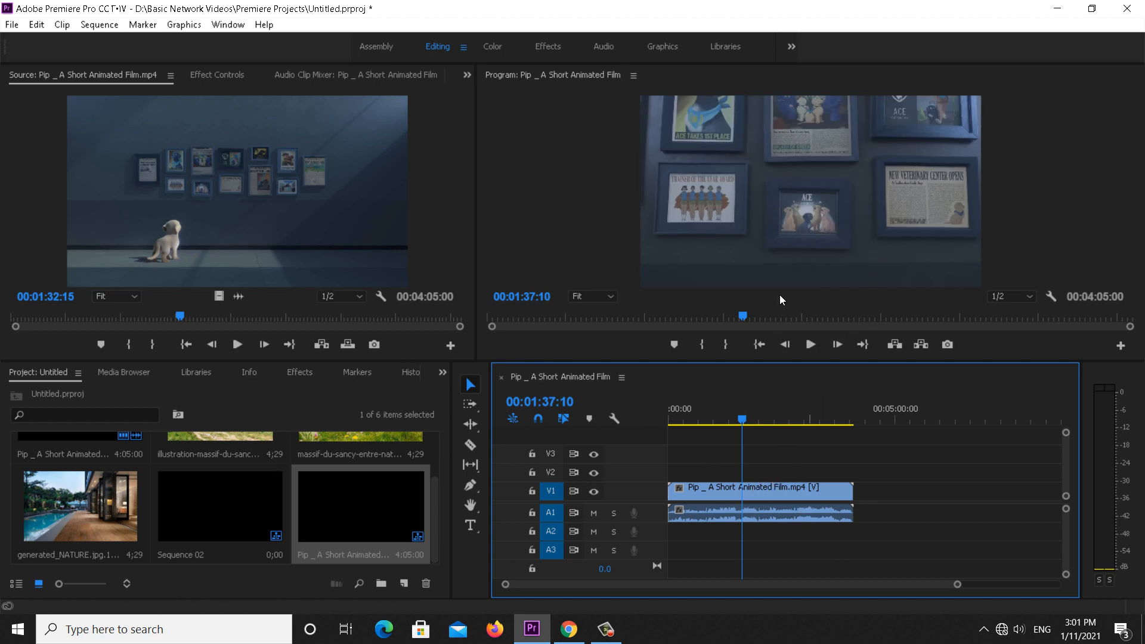
pyautogui.moveTo(779, 295); pyautogui.dragTo(761, 484)
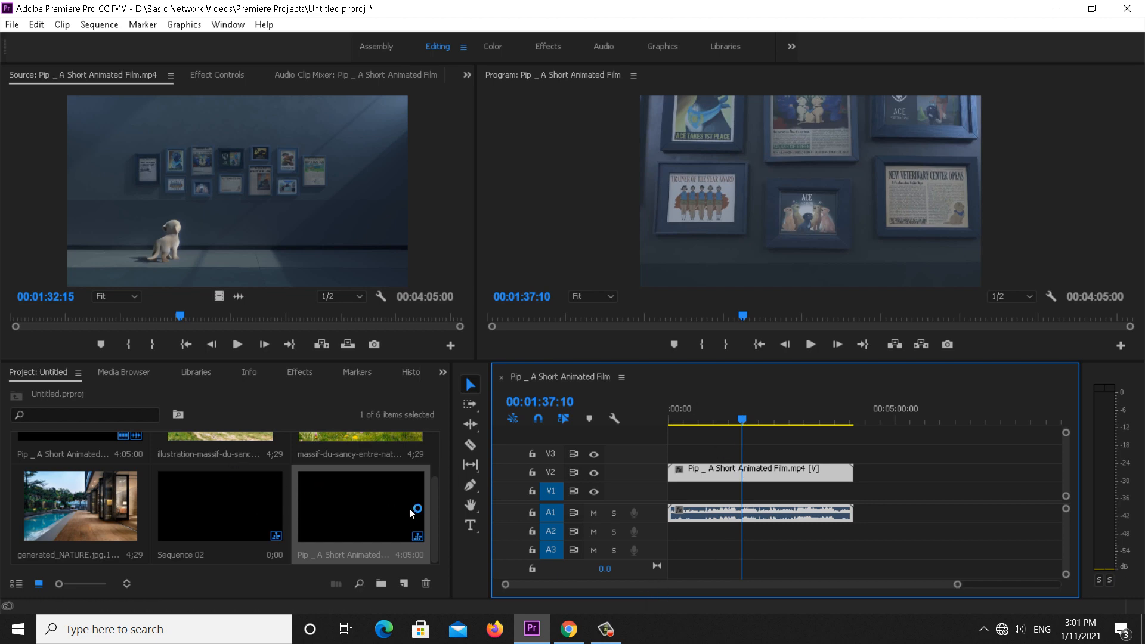
# - Place the massif-du-sancy-entre-nature image on V3 at the playhead, above the film clip, and move the playhead to 00:01:39:12
pyautogui.moveTo(437, 501); pyautogui.dragTo(442, 474)
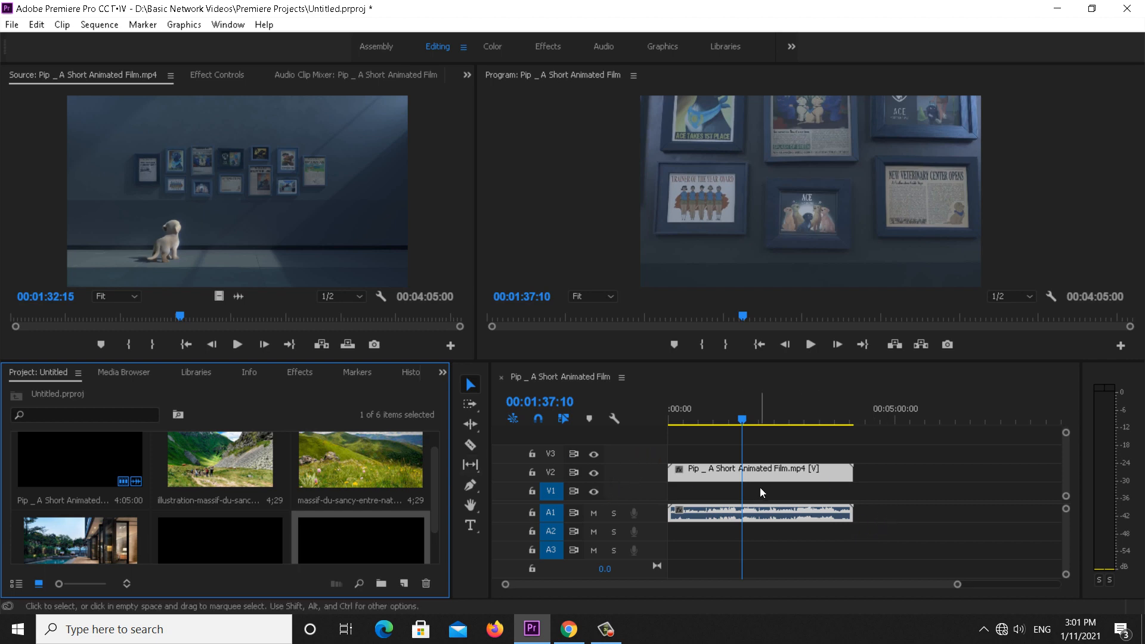
pyautogui.moveTo(374, 442); pyautogui.dragTo(752, 457)
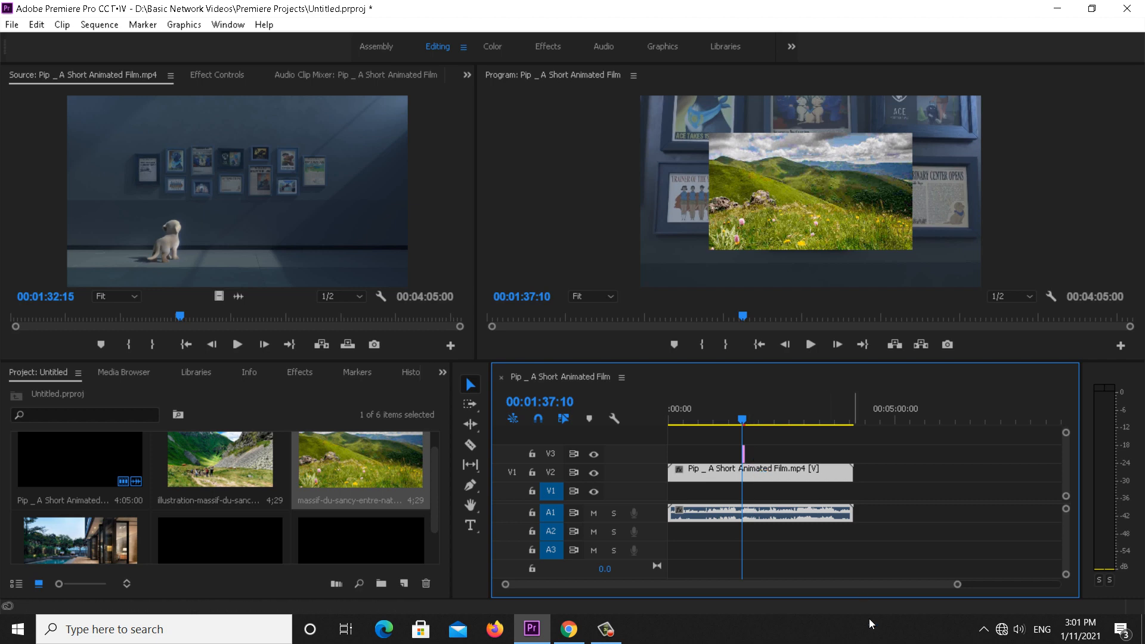
pyautogui.moveTo(955, 586); pyautogui.dragTo(911, 592)
pyautogui.moveTo(799, 585); pyautogui.dragTo(823, 583)
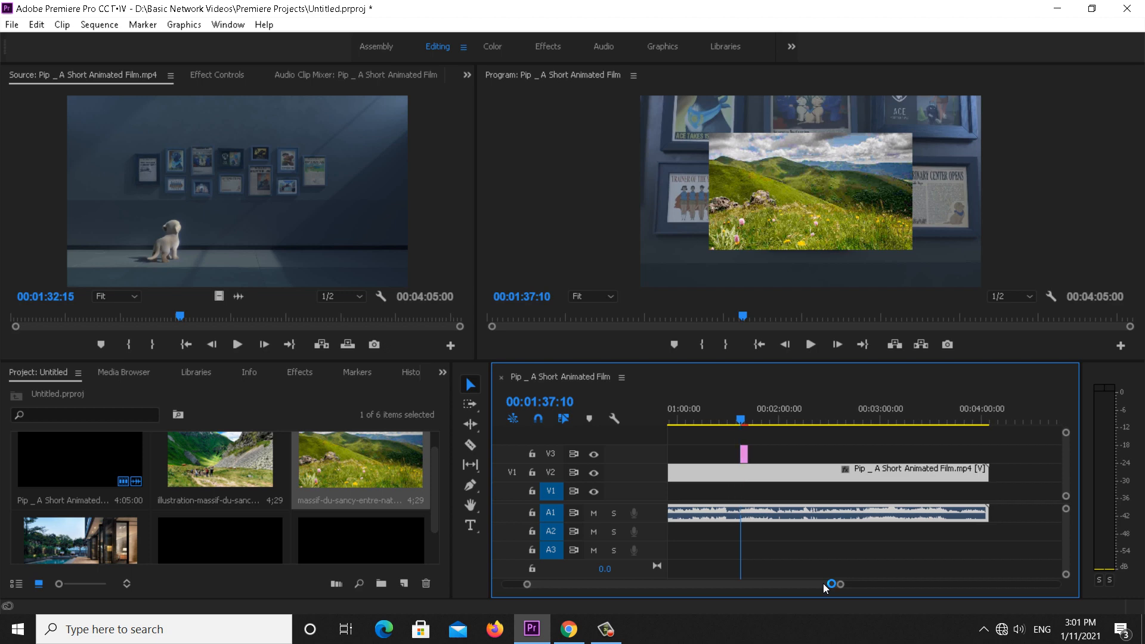
pyautogui.click(744, 421)
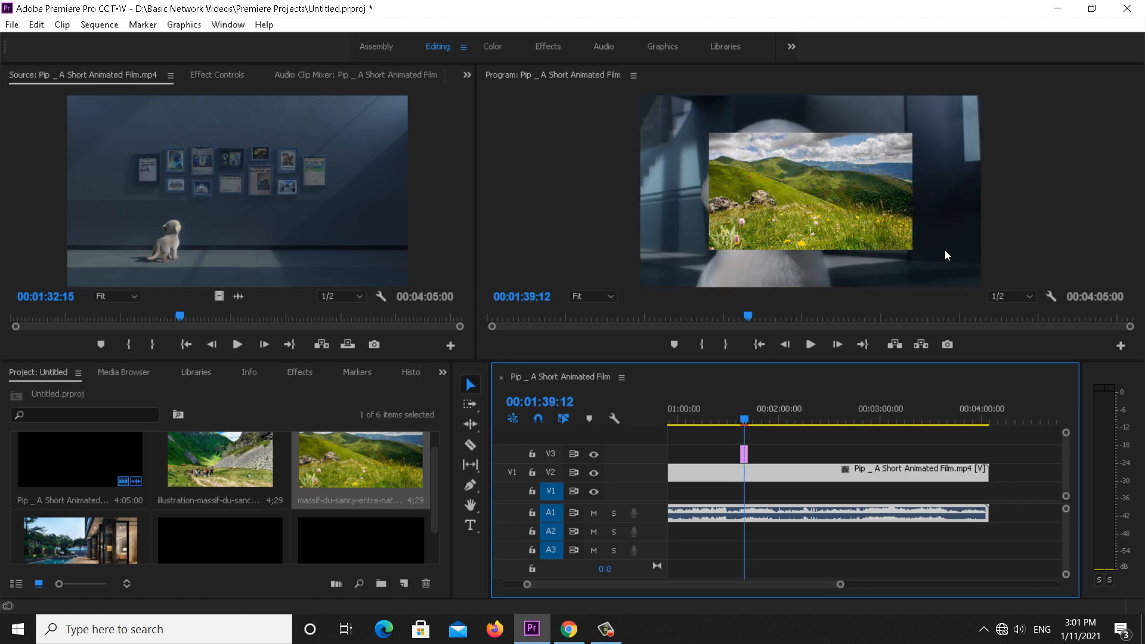
# - Try the illustration-massif-du-sancy image on a new V4 track and after the film clip on V2, and remove it from the timeline
pyautogui.moveTo(259, 468); pyautogui.dragTo(747, 435)
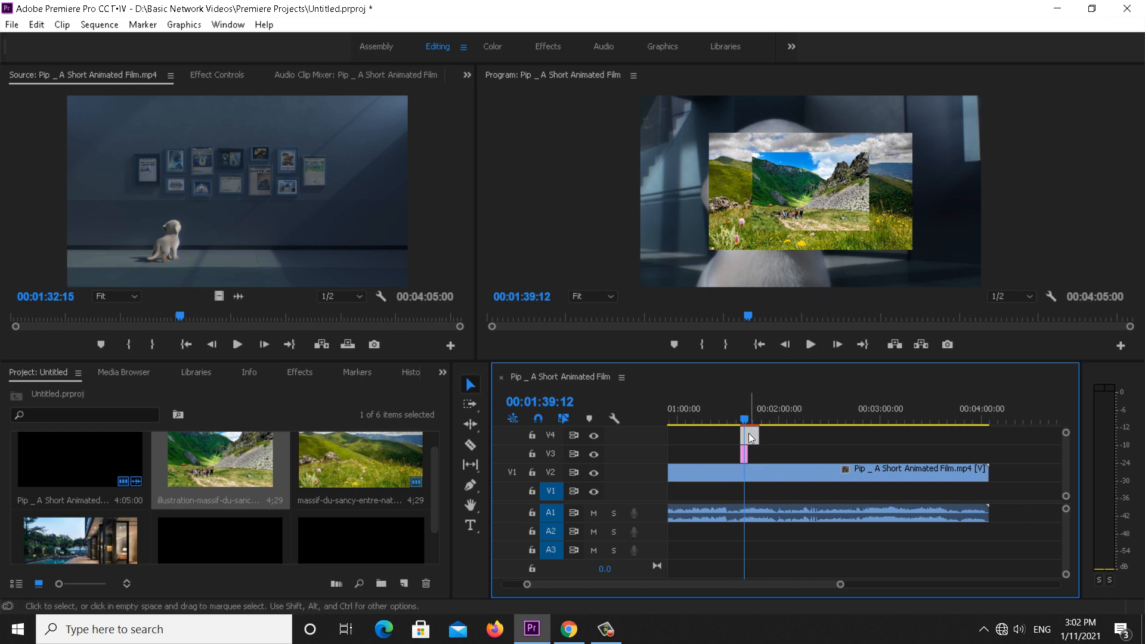
pyautogui.moveTo(748, 433); pyautogui.dragTo(994, 472)
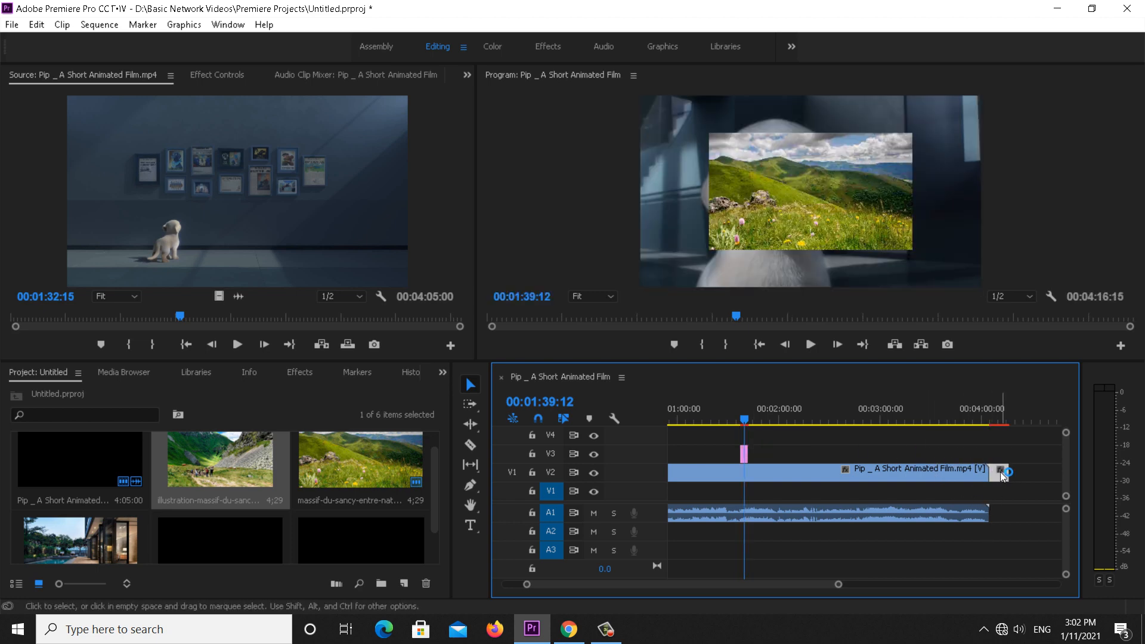
pyautogui.press('Delete')
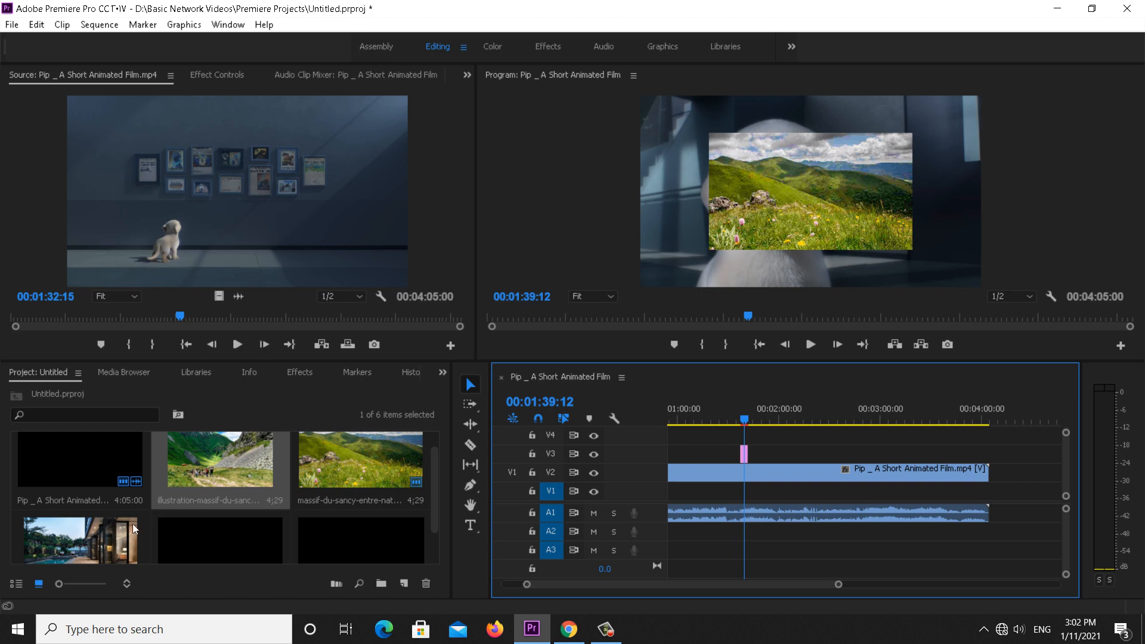
# - Try the generated_NATURE image after the film clip on V2, and remove it from the timeline
pyautogui.moveTo(92, 529); pyautogui.dragTo(996, 471)
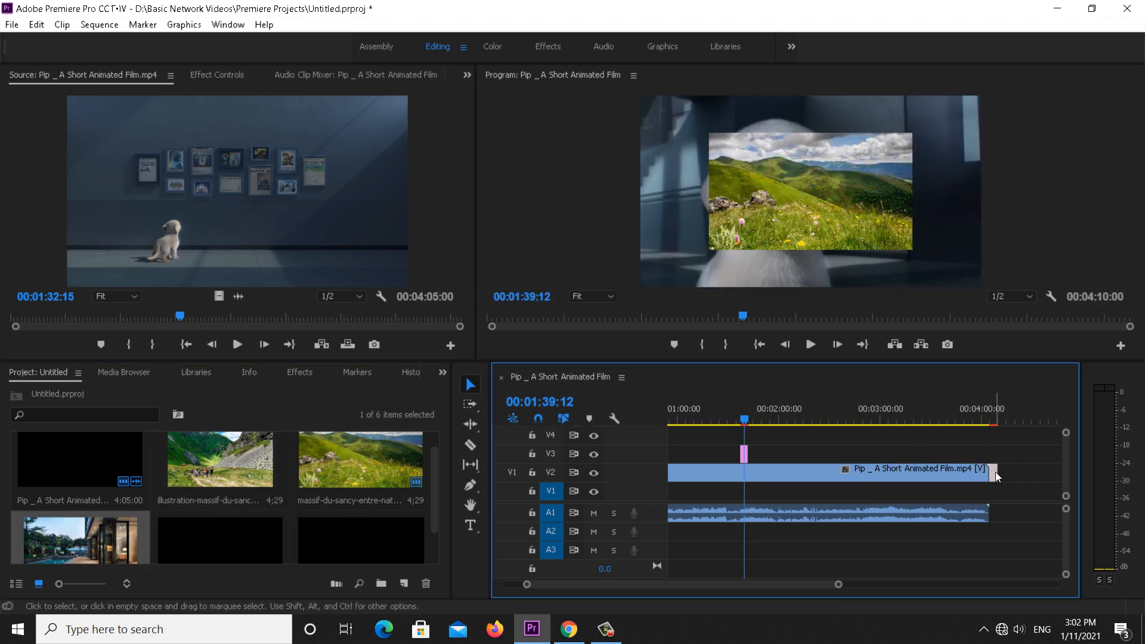
pyautogui.press('Delete')
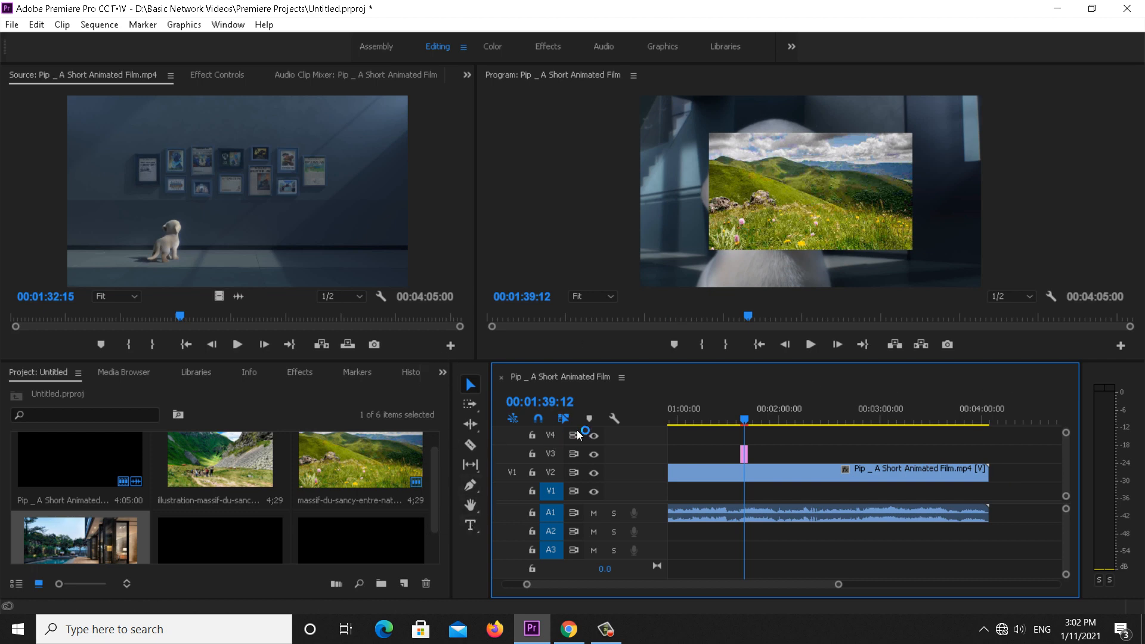
# - Create a legacy title named Title 01 with the offered video settings of 1920 × 1080, 24.00 fps and square pixels
pyautogui.click(404, 584)
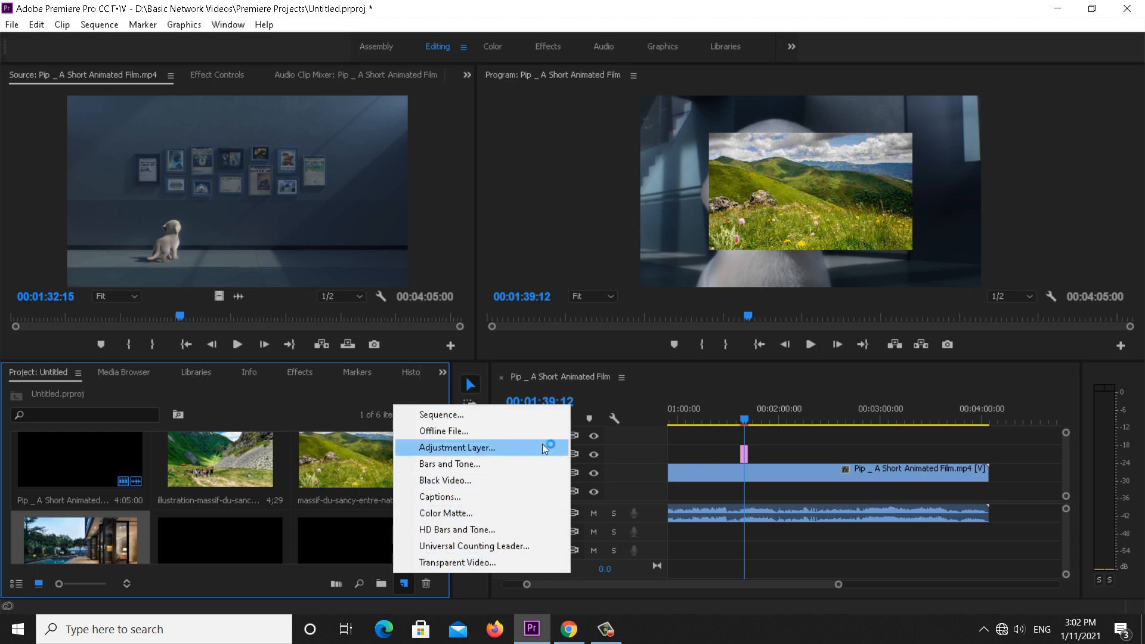
pyautogui.click(12, 24)
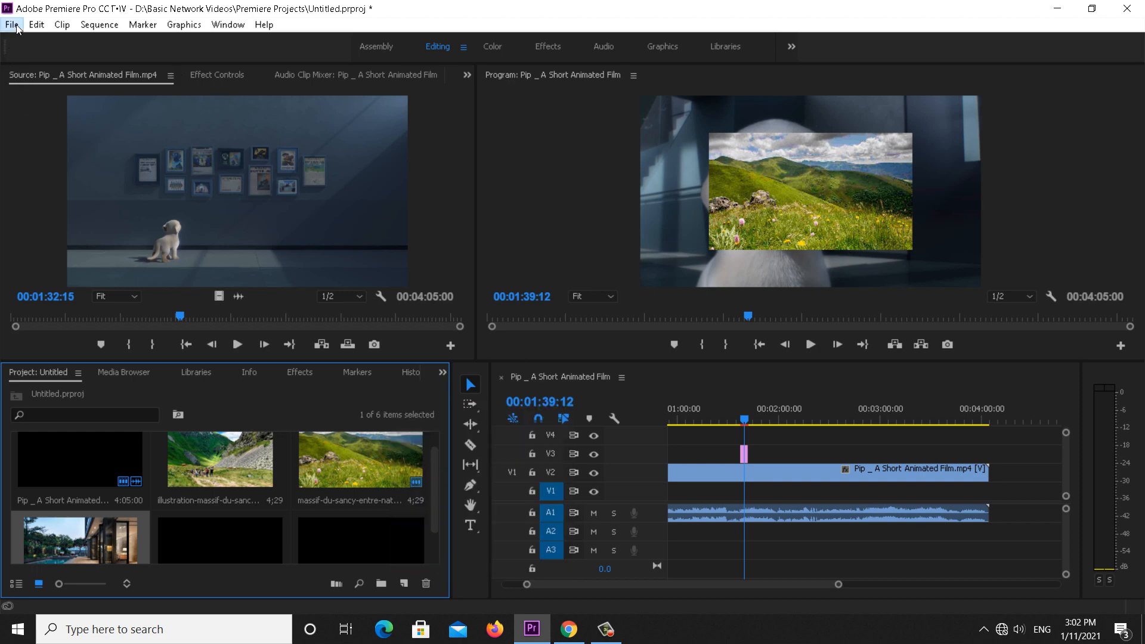
pyautogui.click(12, 25)
pyautogui.moveTo(18, 41)
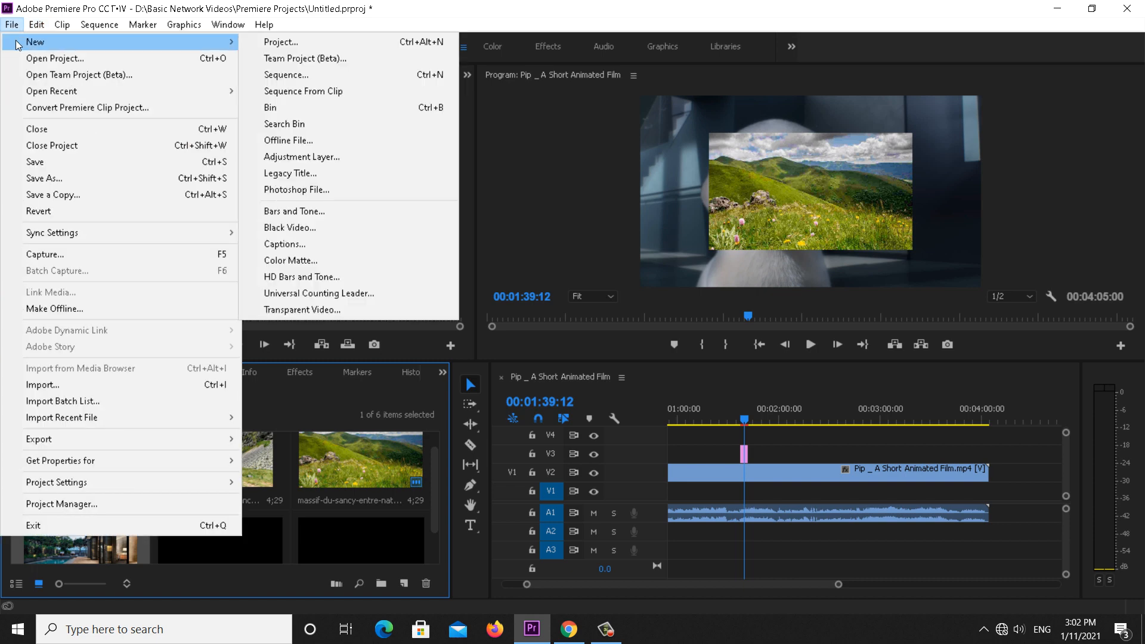
pyautogui.click(363, 174)
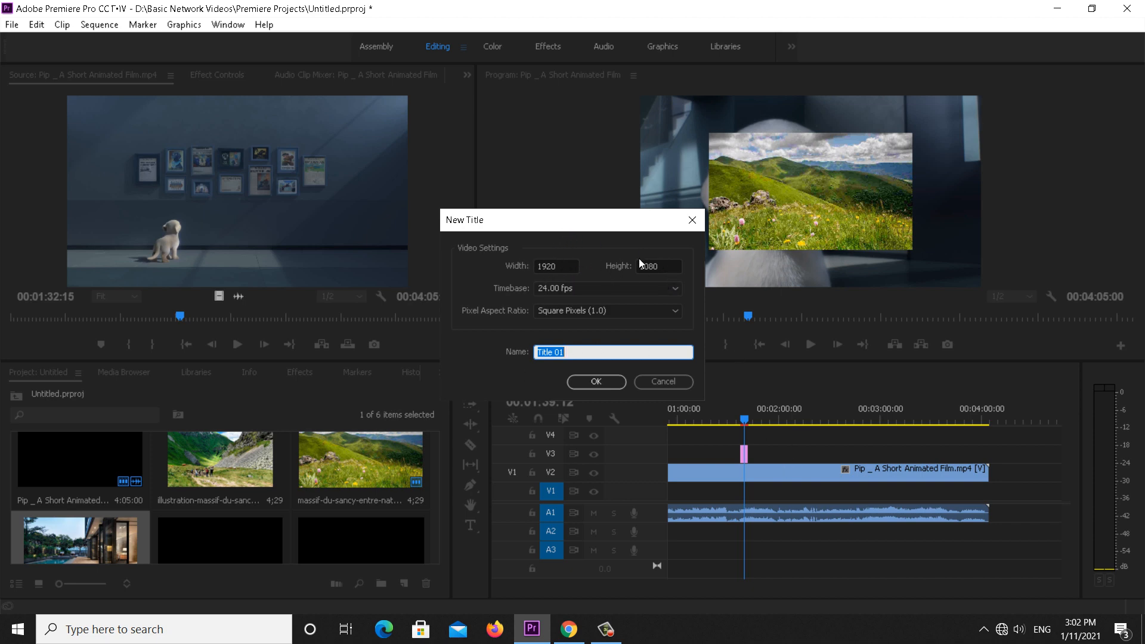
pyautogui.click(585, 385)
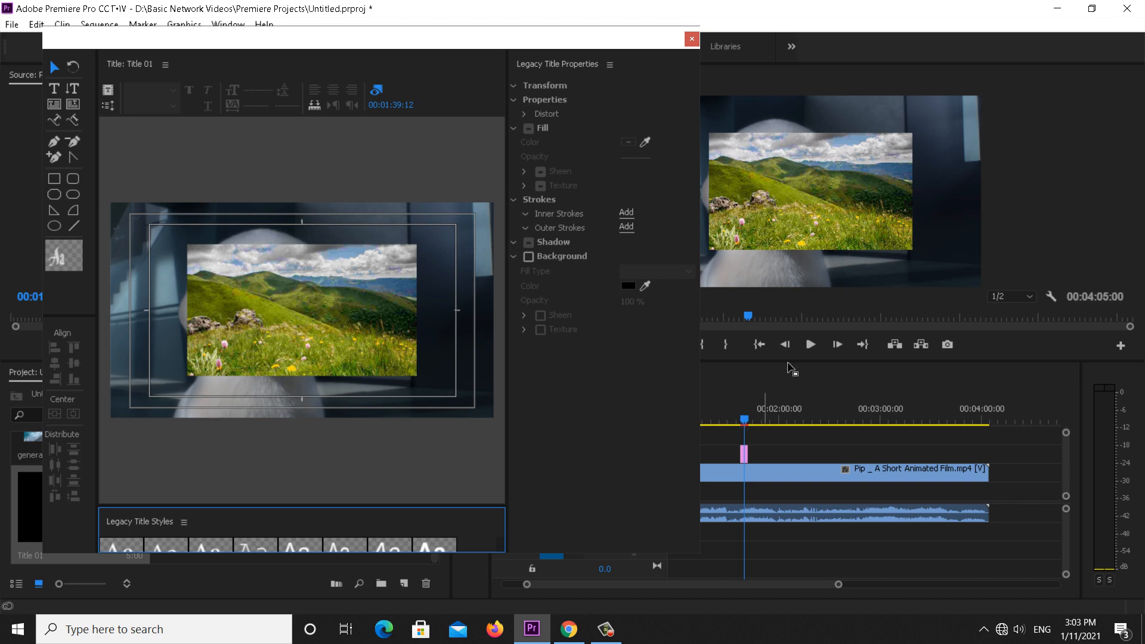
# - Add a text box about 999 wide and 166 high near the top of the title frame, reading "Barya Tech"
pyautogui.click(55, 90)
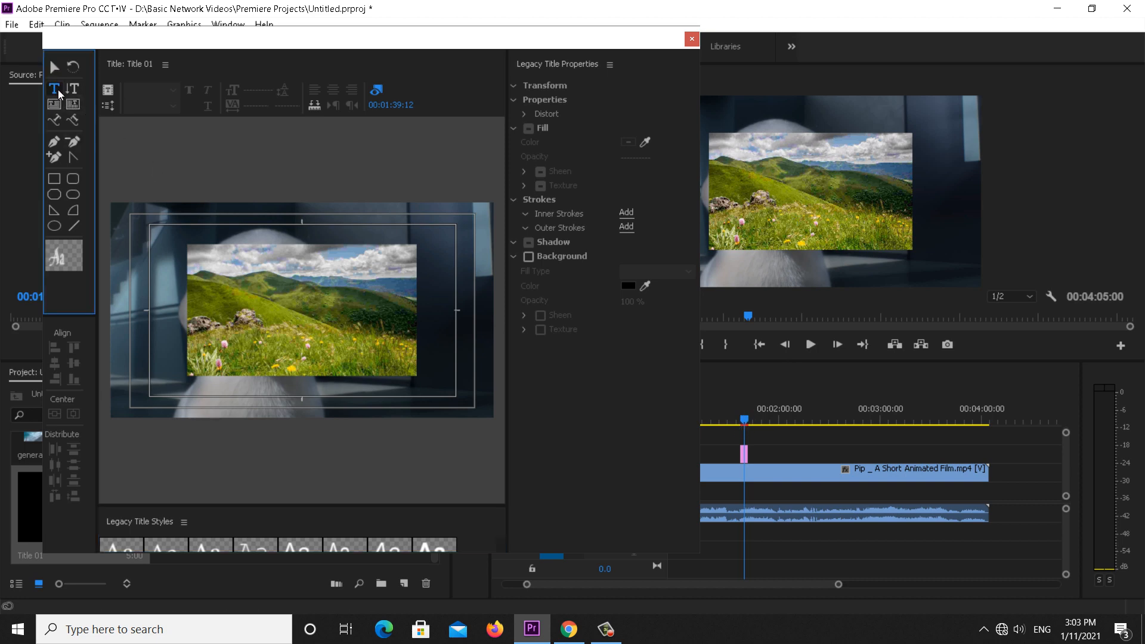
pyautogui.moveTo(210, 219); pyautogui.dragTo(410, 249)
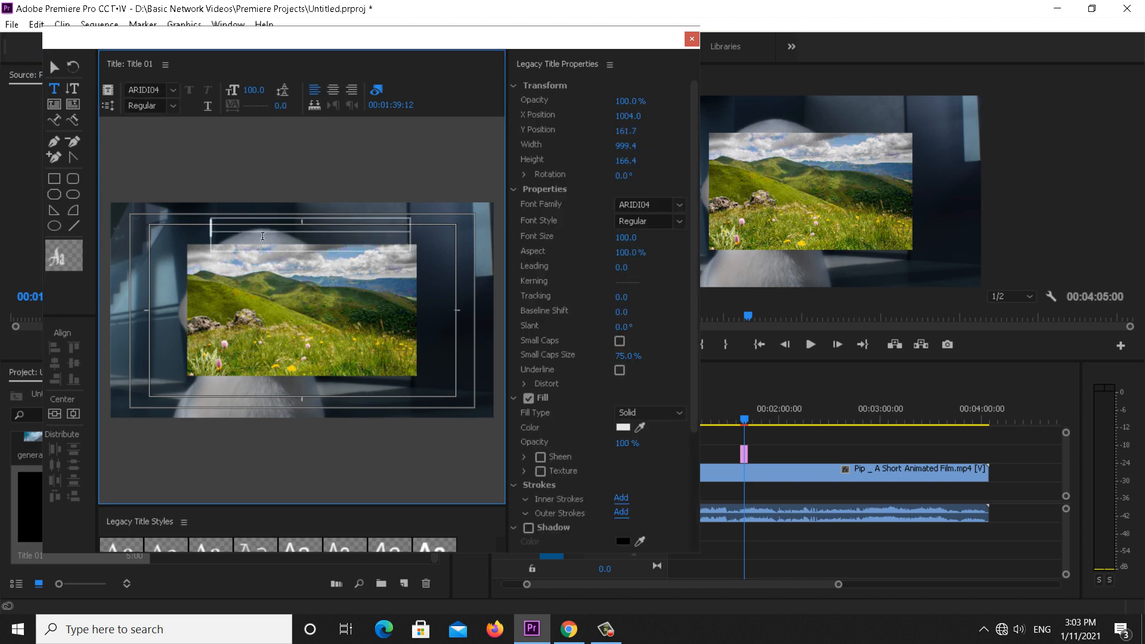
pyautogui.write('Baiya')
pyautogui.write(' Tej')
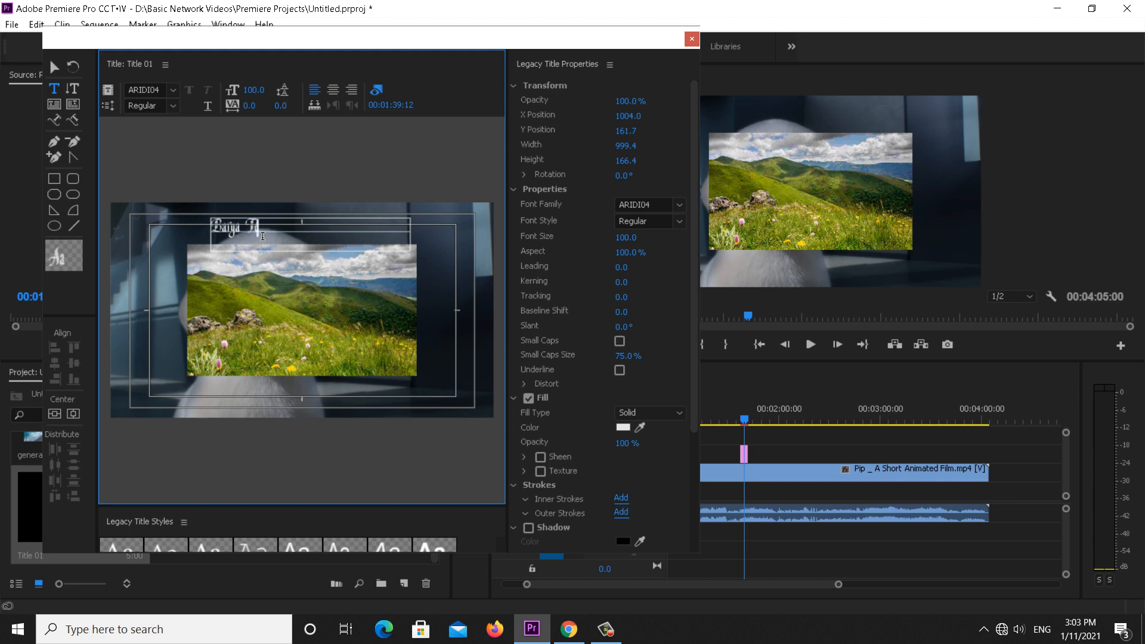
pyautogui.click(54, 66)
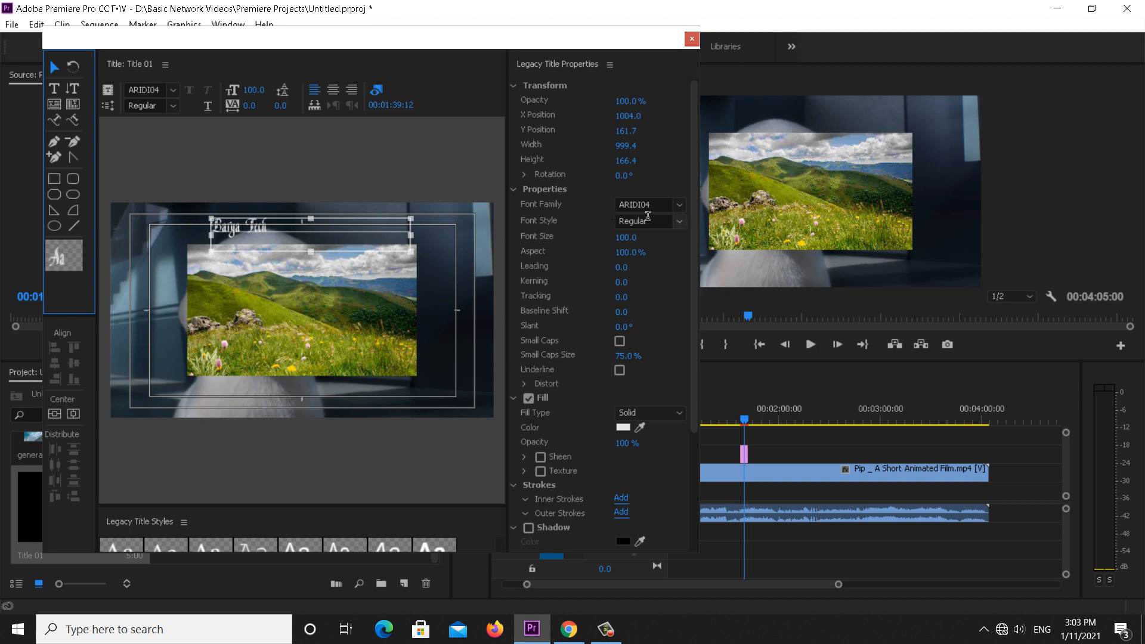
# - Set the title text's font to Calibri Bold with a font size of 172
pyautogui.click(660, 205)
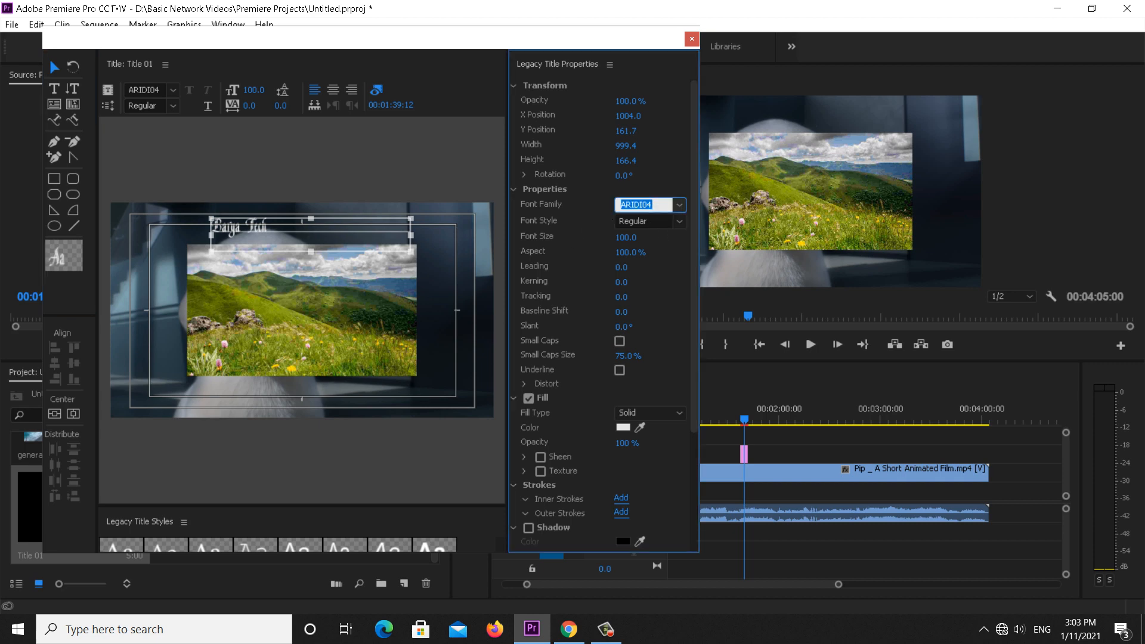
pyautogui.write('Calibri')
pyautogui.press('Tab')
pyautogui.click(680, 222)
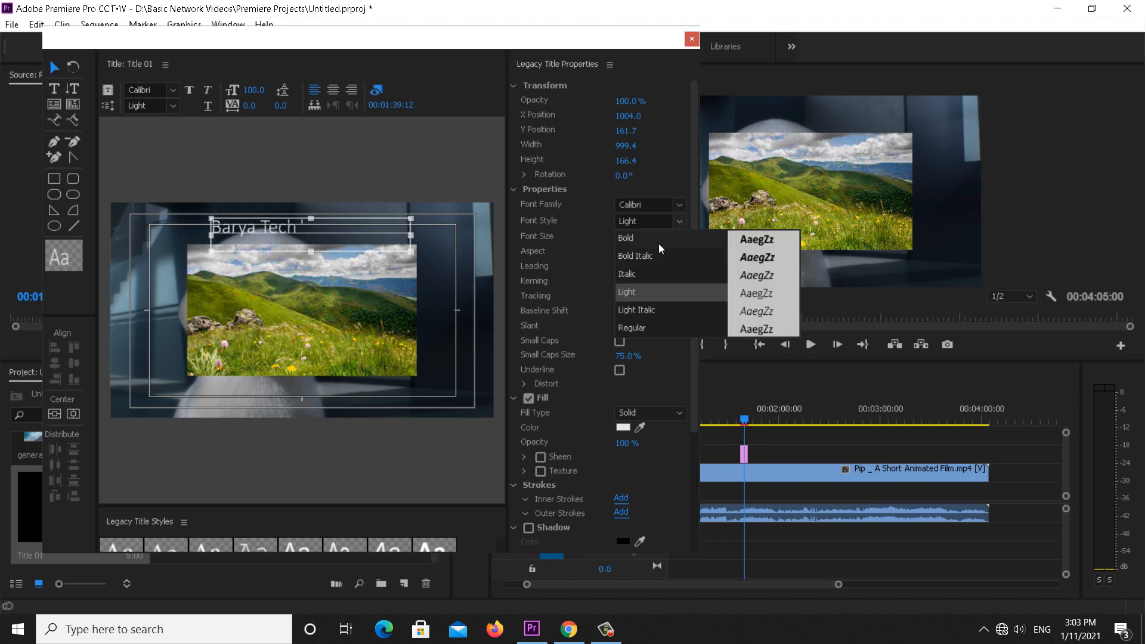
pyautogui.click(659, 243)
pyautogui.moveTo(633, 240); pyautogui.dragTo(676, 240)
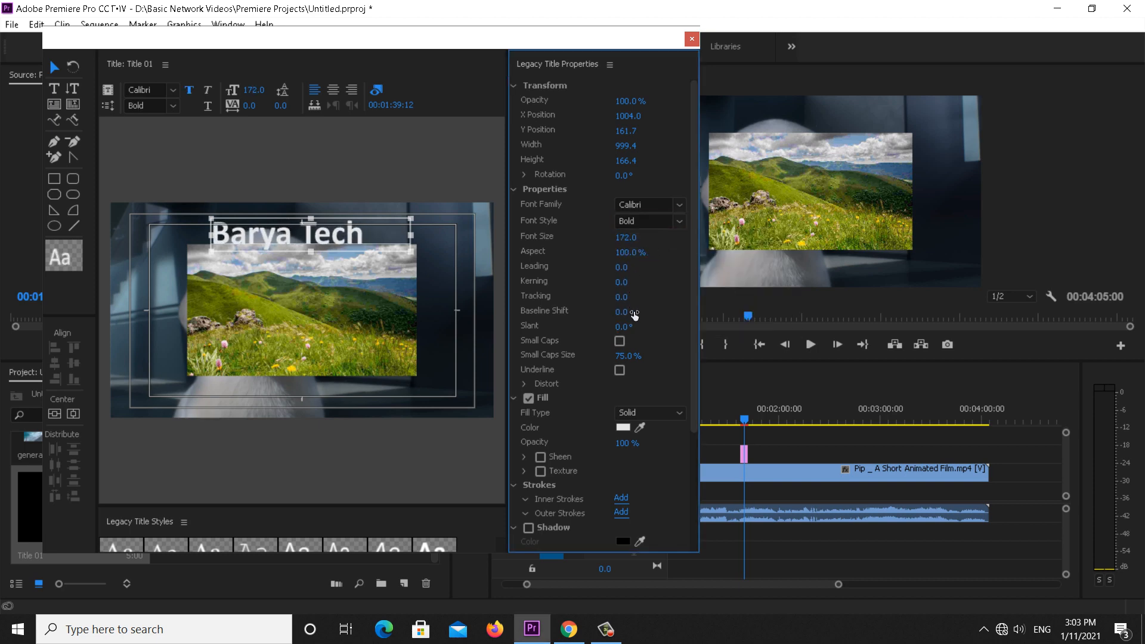
# - Change the title text's fill color to bright red and close the title editor
pyautogui.click(621, 341)
pyautogui.click(623, 427)
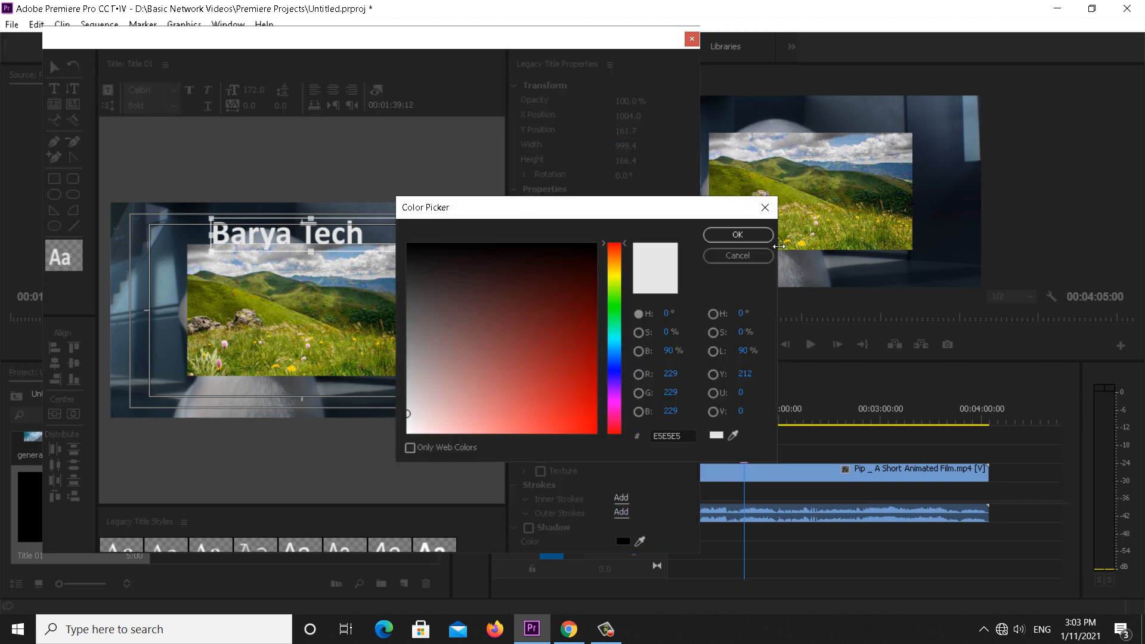
pyautogui.click(595, 431)
pyautogui.click(738, 234)
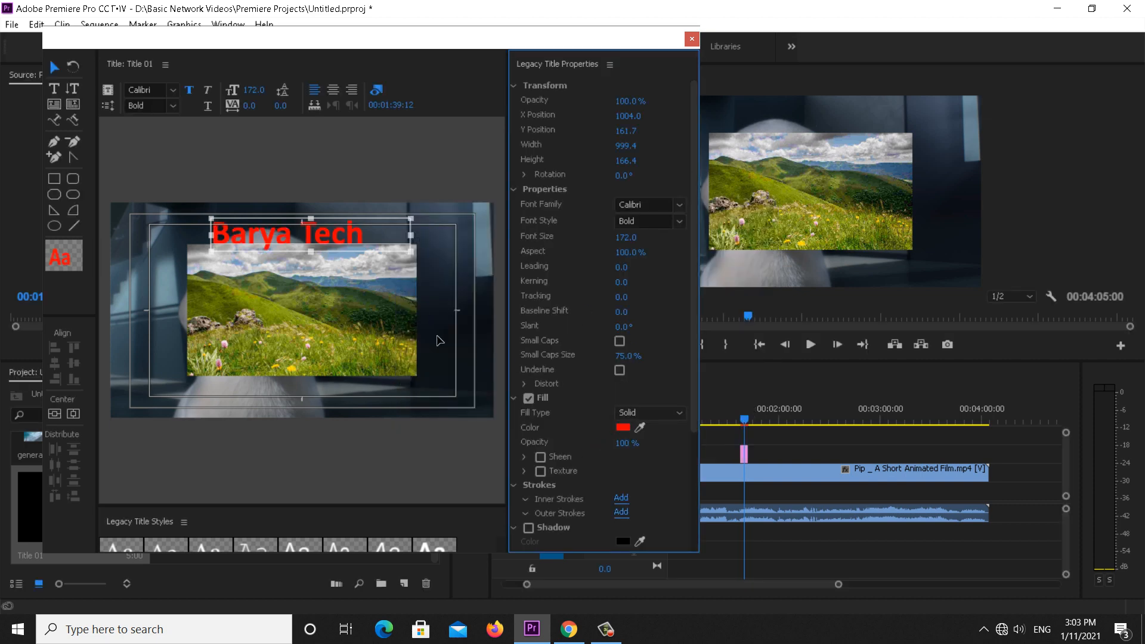
pyautogui.click(692, 39)
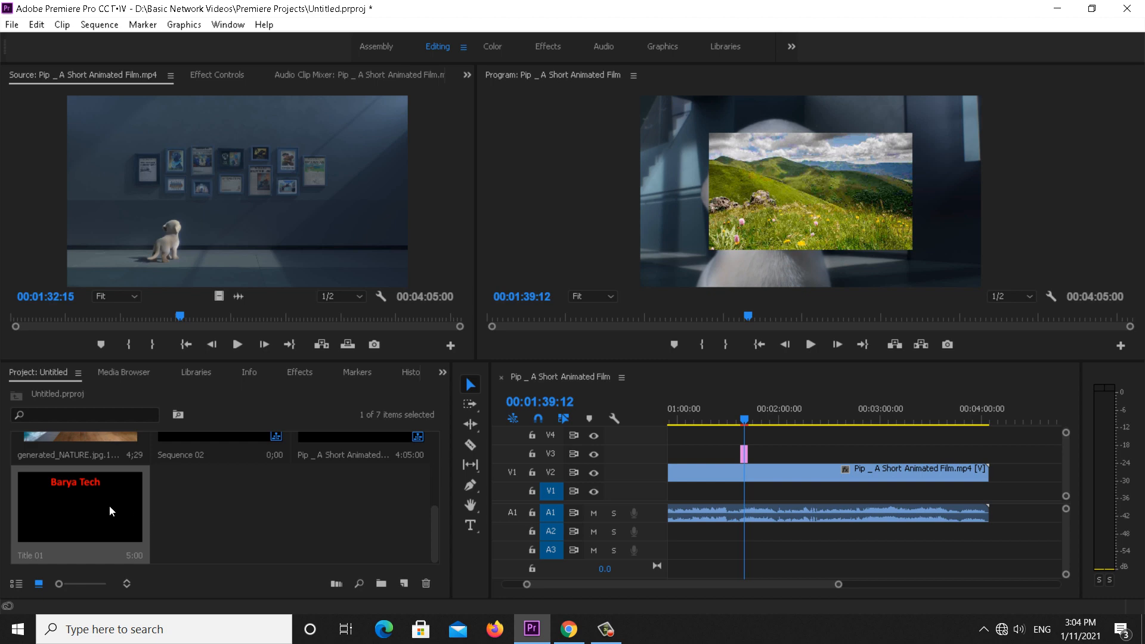
# - Place Title 01 on V3 to the right of the existing image, lengthen its clip, and move the playhead to 00:02:02:22
pyautogui.moveTo(109, 506); pyautogui.dragTo(722, 525)
pyautogui.moveTo(755, 420); pyautogui.dragTo(770, 420)
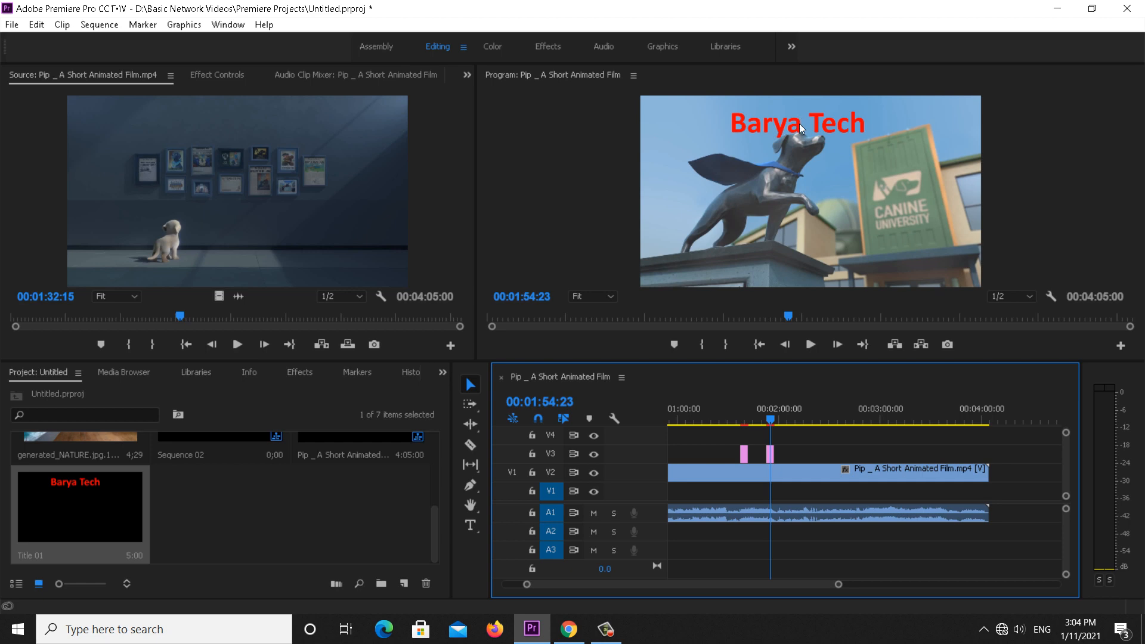
pyautogui.moveTo(773, 453); pyautogui.dragTo(786, 419)
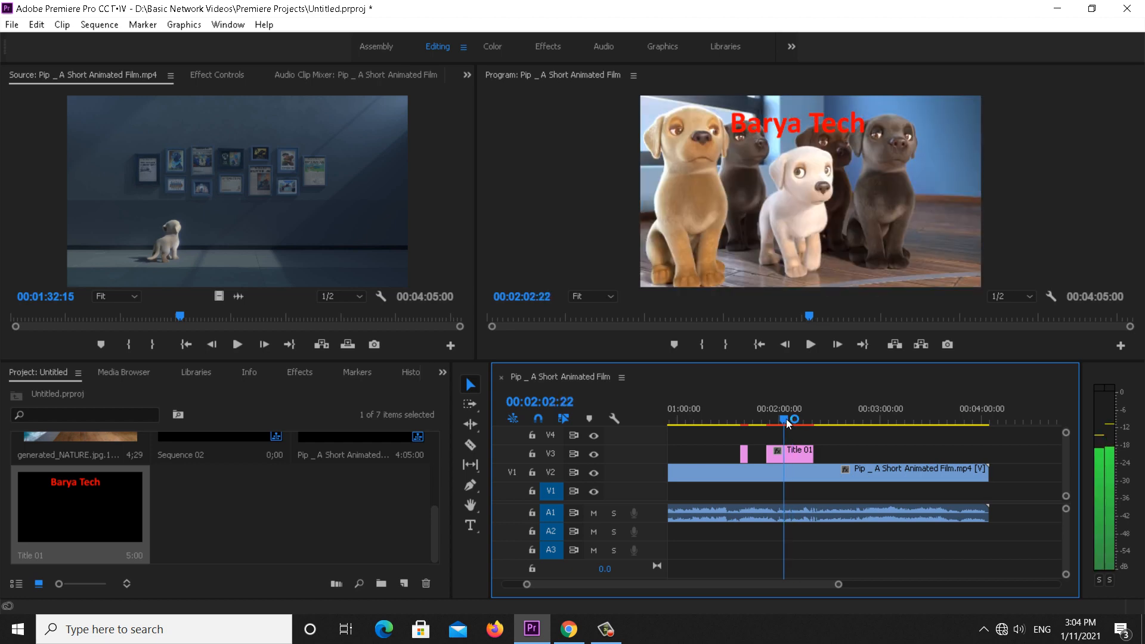
# - Place the massif-du-sancy-entre-nature image on V4 above the title at the playhead, and the illustration-massif-du-sancy image after the film clip on V2
pyautogui.scroll(5, 238, 471)
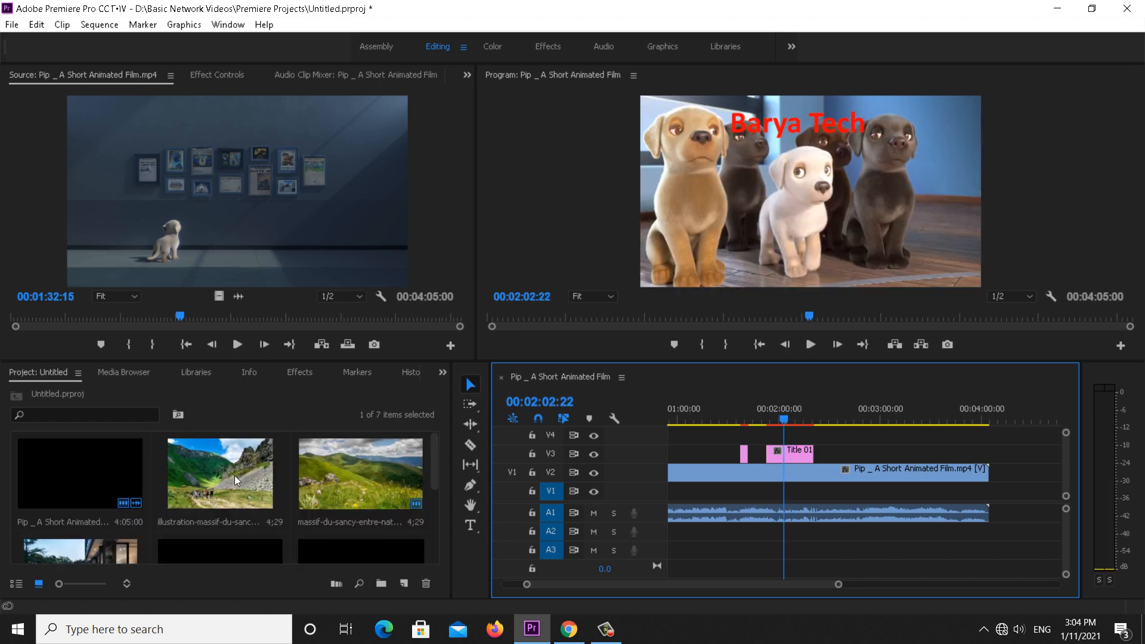
pyautogui.moveTo(304, 477); pyautogui.dragTo(788, 474)
pyautogui.moveTo(196, 489); pyautogui.dragTo(989, 475)
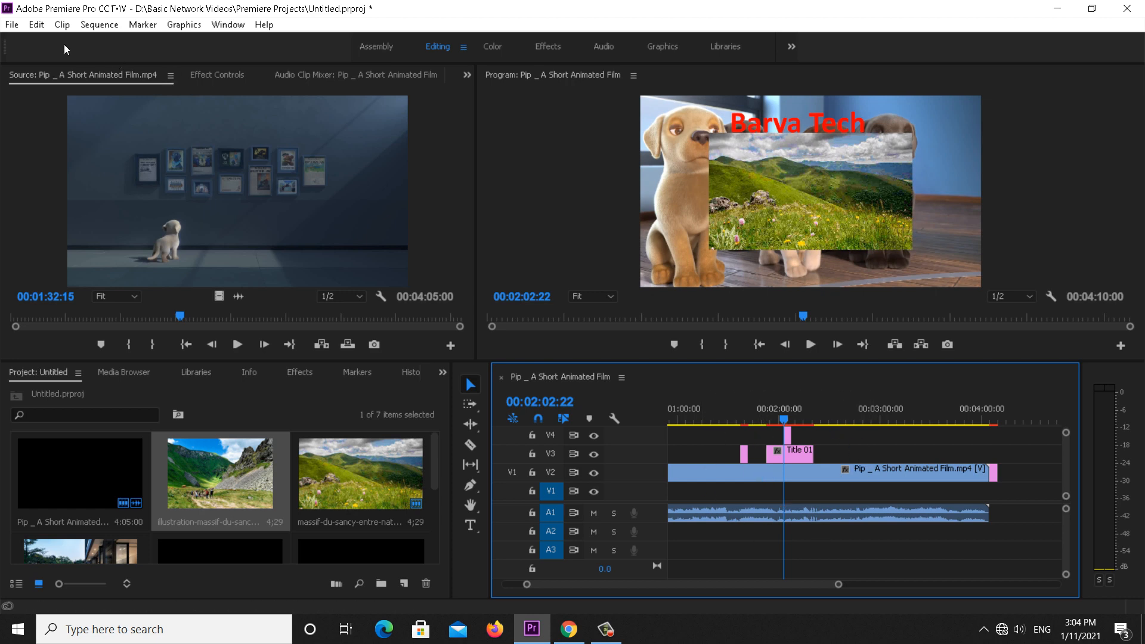
# - Open the media export settings for the Pip sequence
pyautogui.click(16, 28)
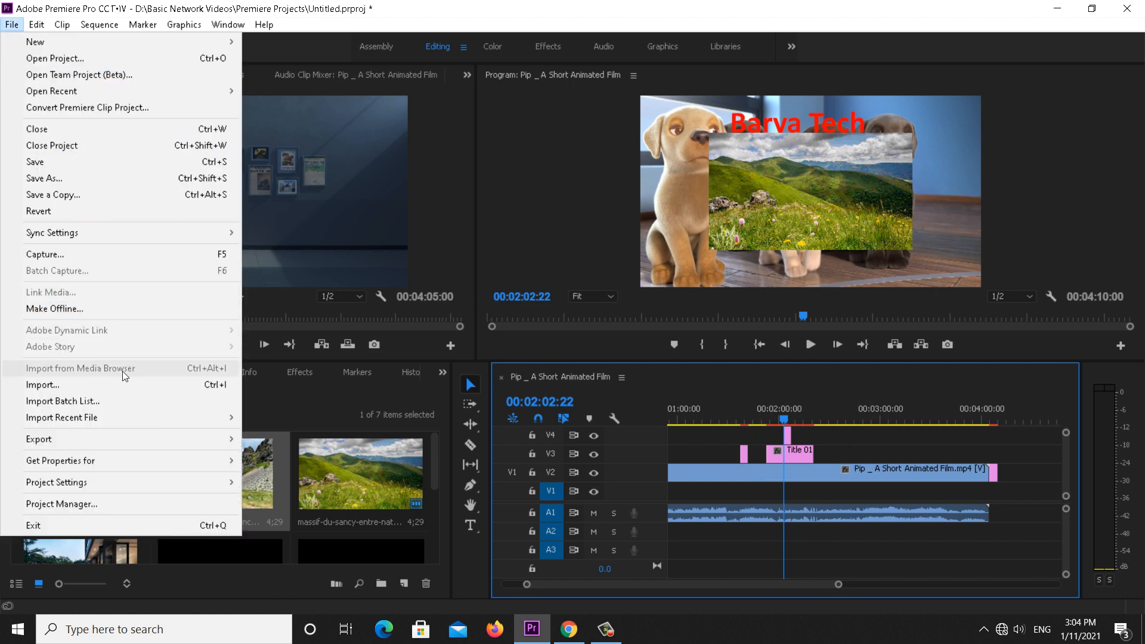
pyautogui.moveTo(127, 435)
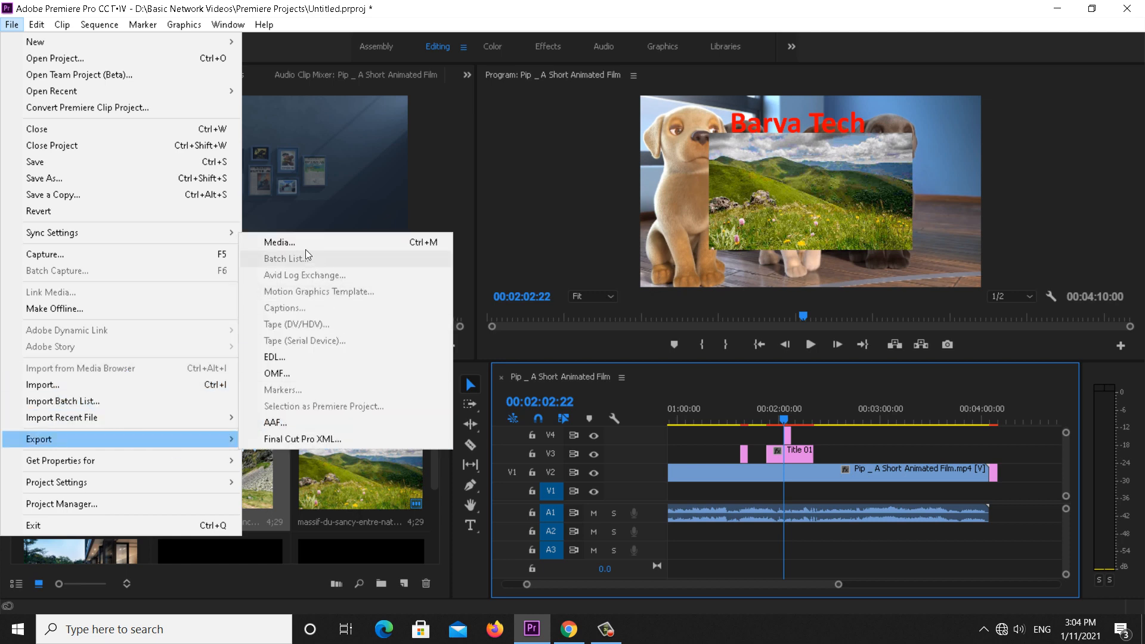
pyautogui.click(287, 242)
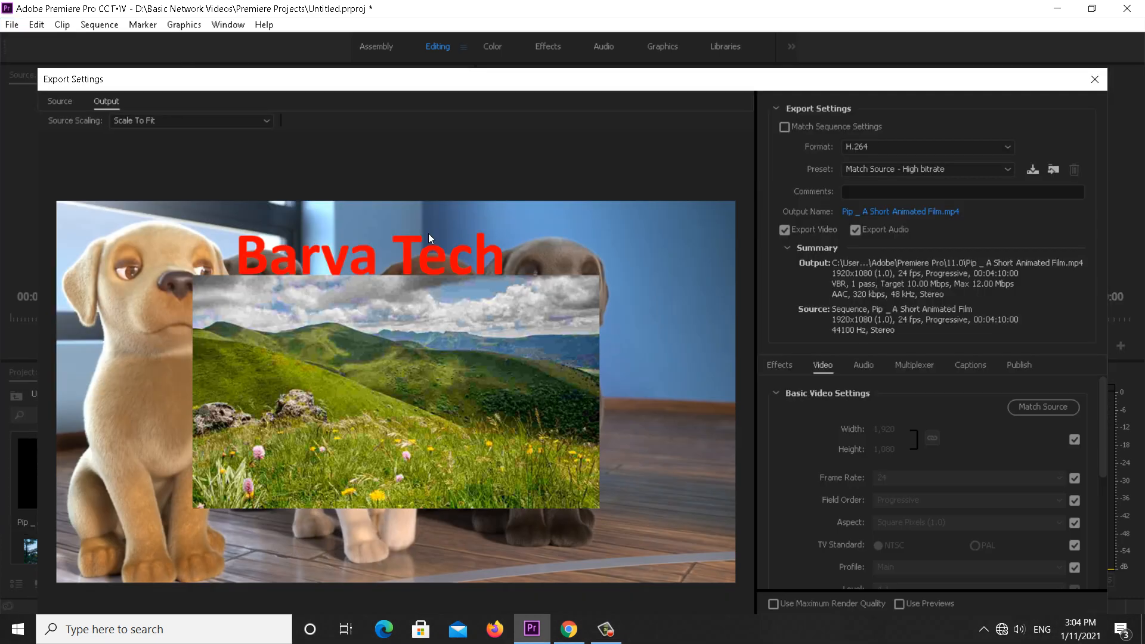
pyautogui.moveTo(816, 81); pyautogui.dragTo(810, 40)
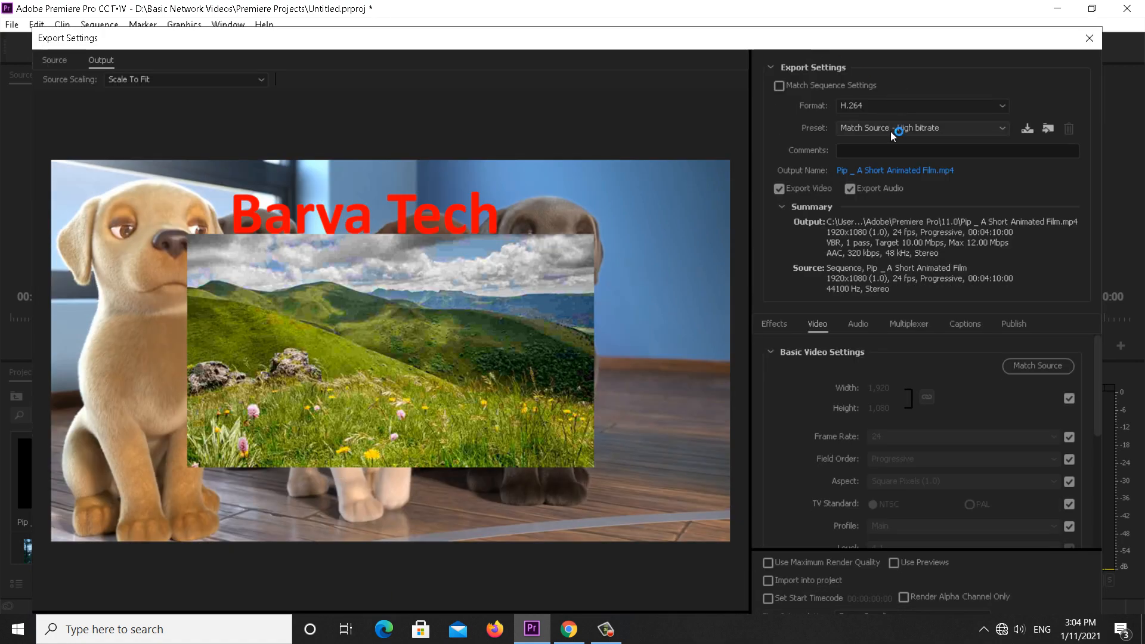
# - Review the available export formats and the output file's save location, keeping H.264 and the current output name
pyautogui.click(871, 107)
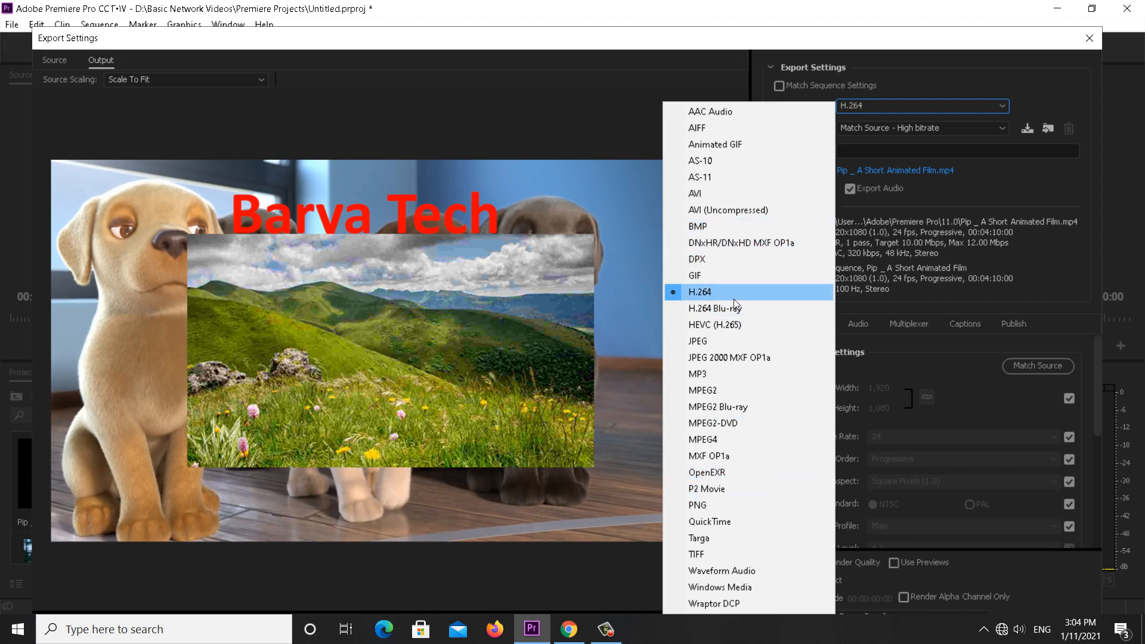
pyautogui.click(956, 94)
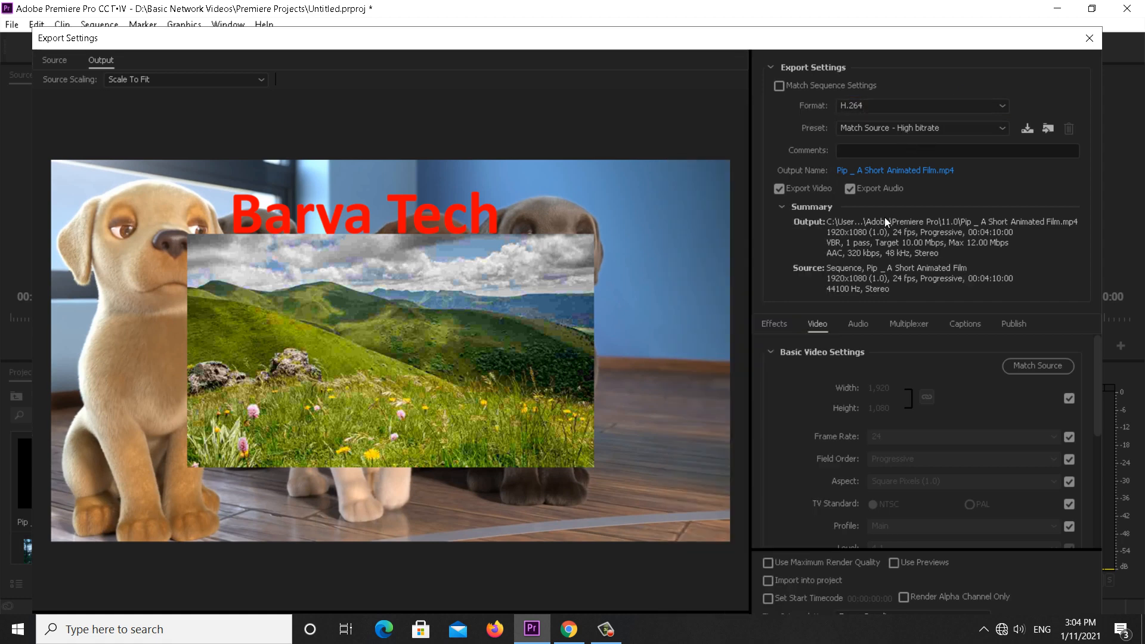
pyautogui.click(907, 171)
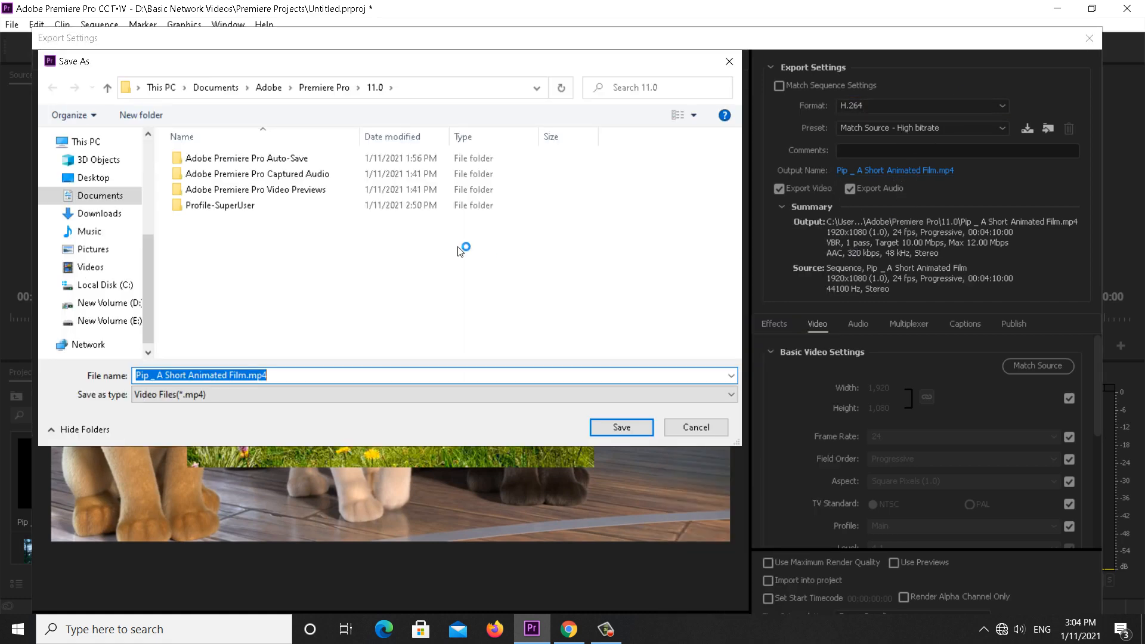
pyautogui.click(696, 427)
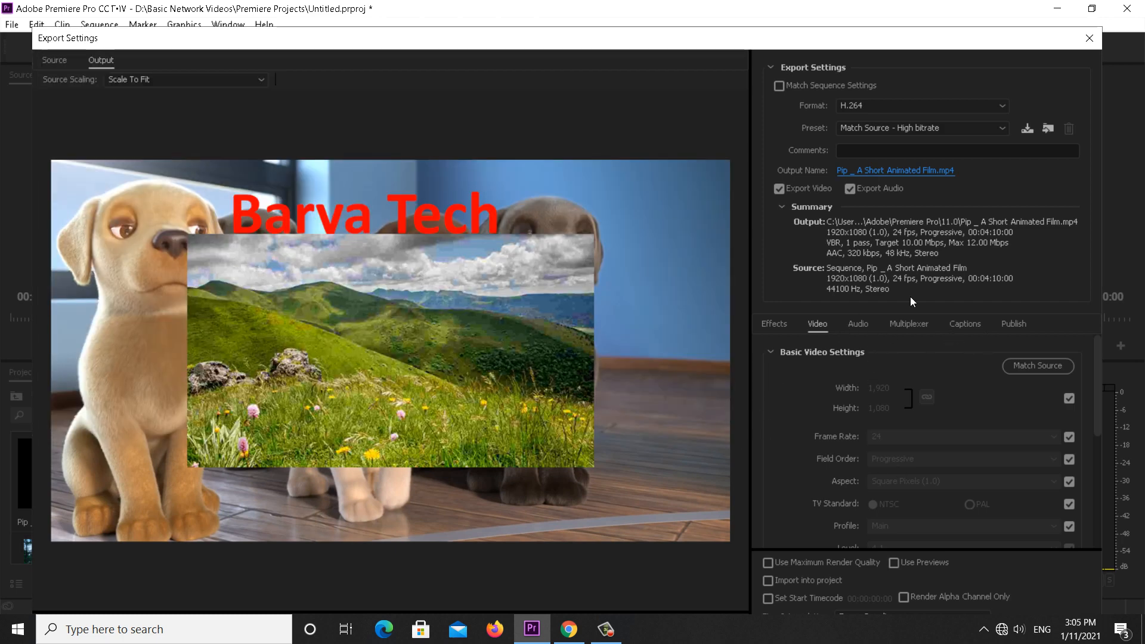
pyautogui.moveTo(970, 35); pyautogui.dragTo(963, 8)
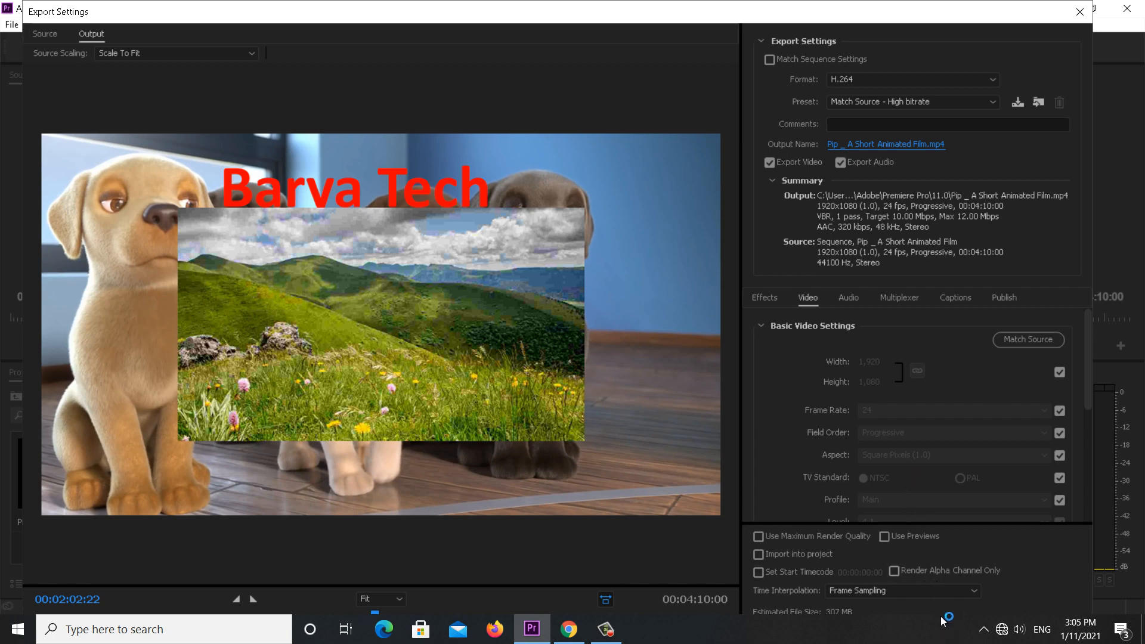
pyautogui.click(608, 631)
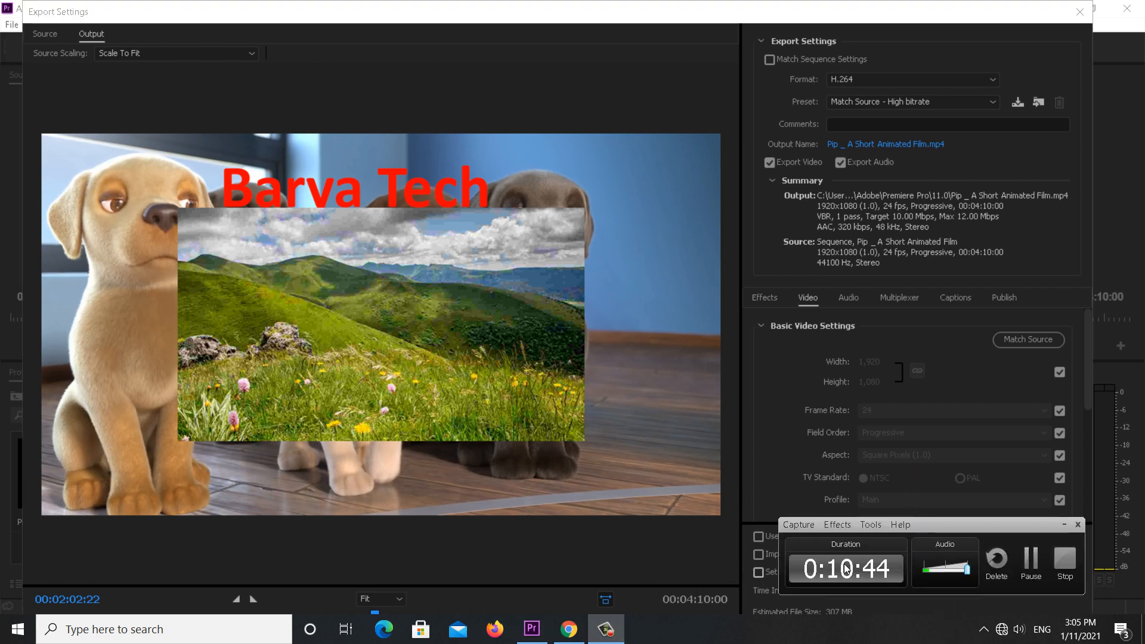
pyautogui.click(1033, 569)
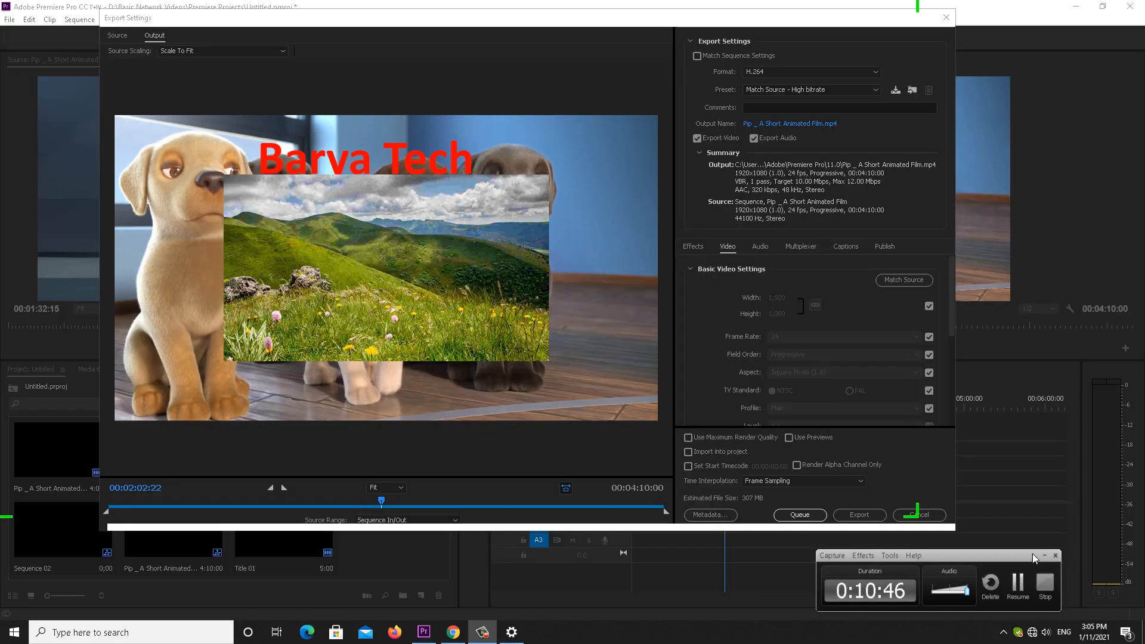
pyautogui.press('F9')
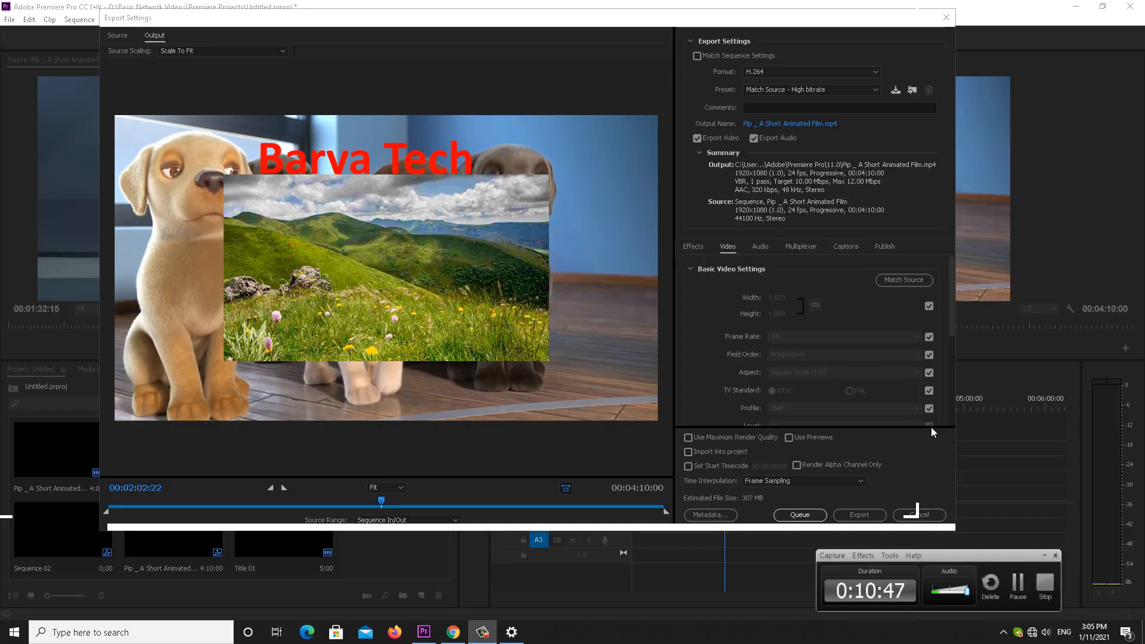